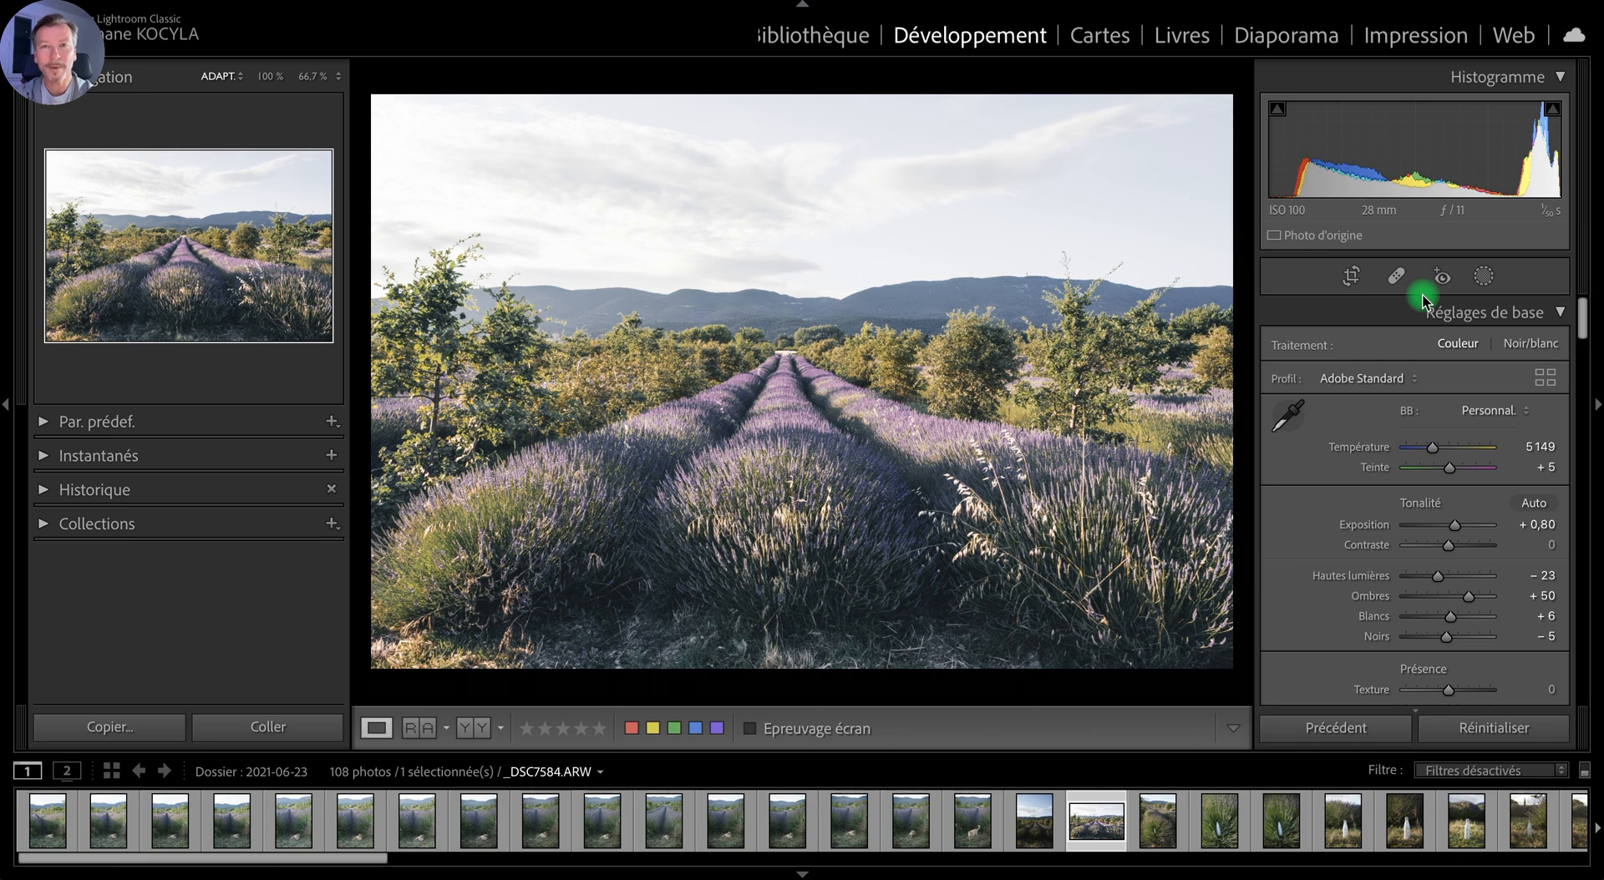
Step: Try darkening the sky with a Select Sky mask at about −2.03 exposure, and delete that mask
left_click(1483, 277)
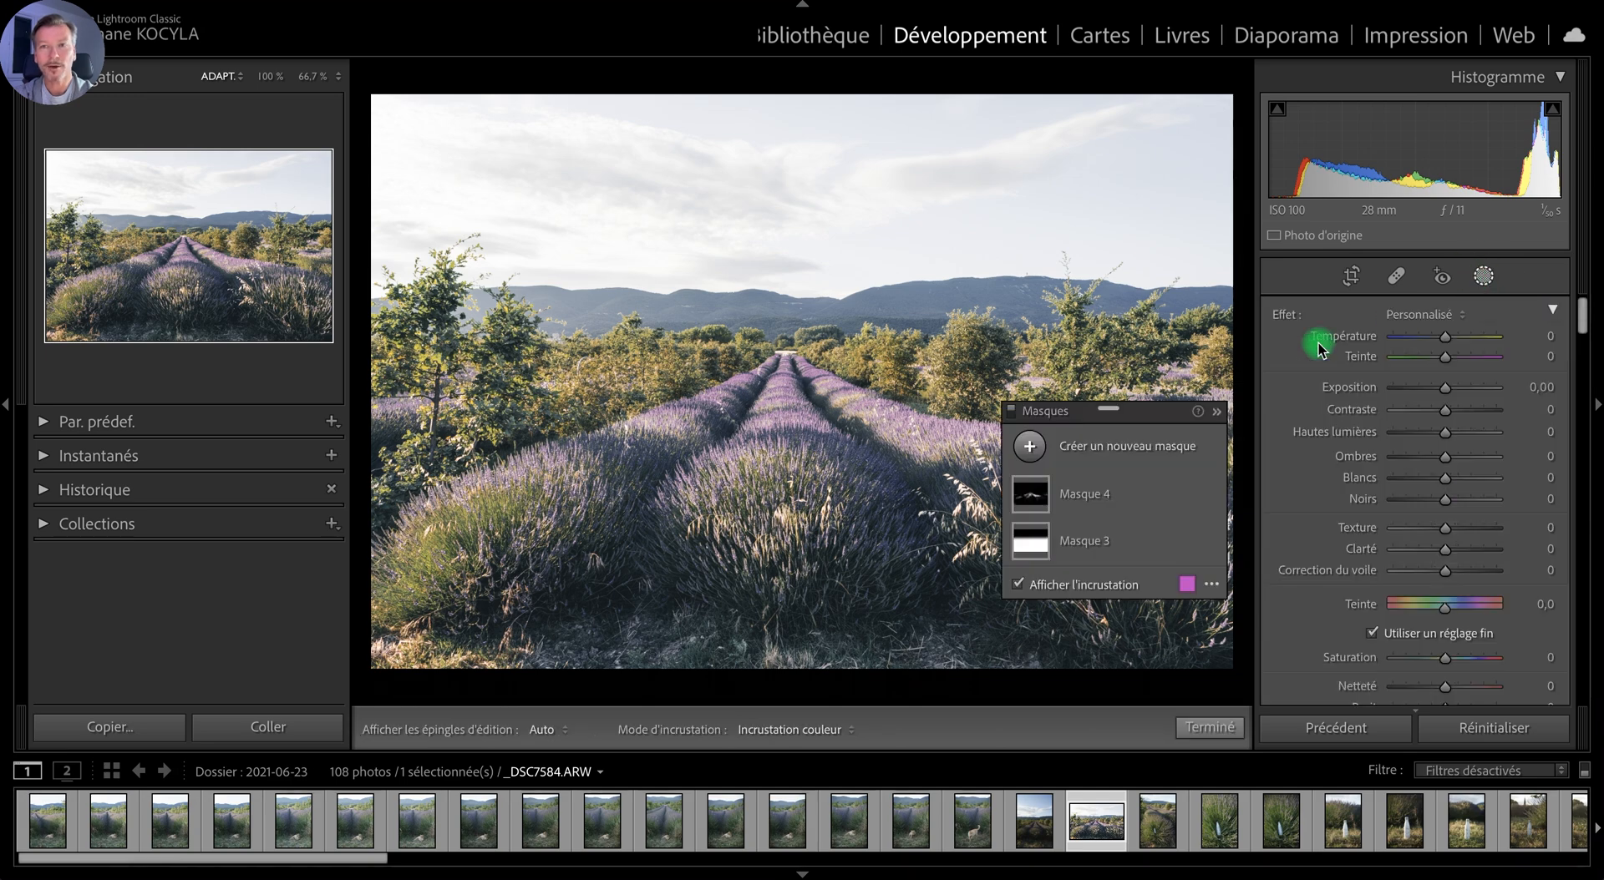
left_click(1090, 451)
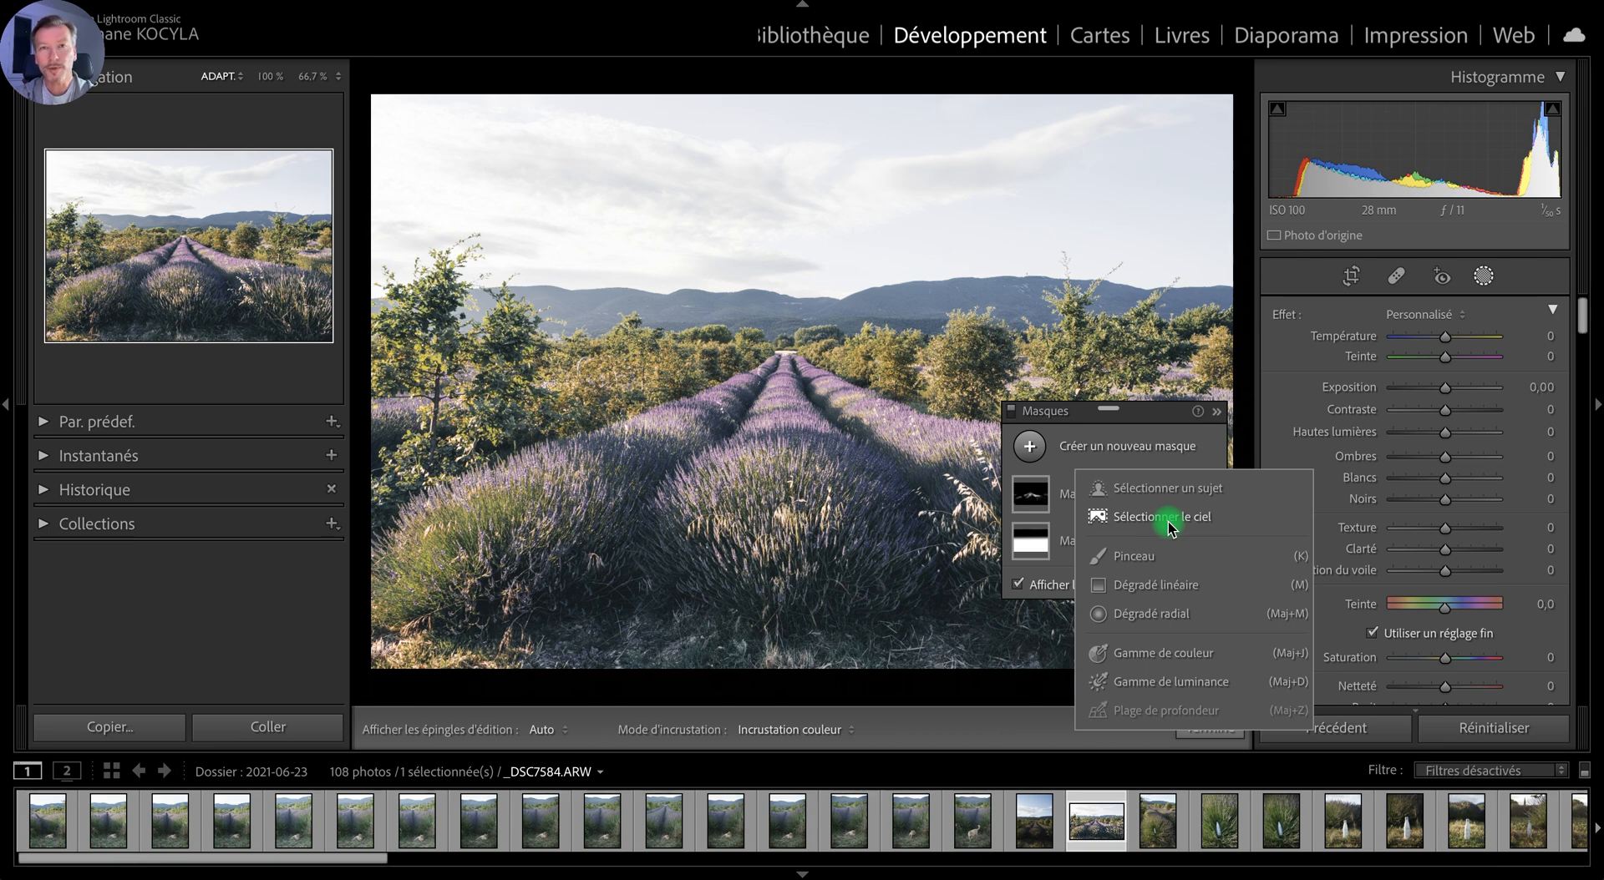
left_click(1167, 518)
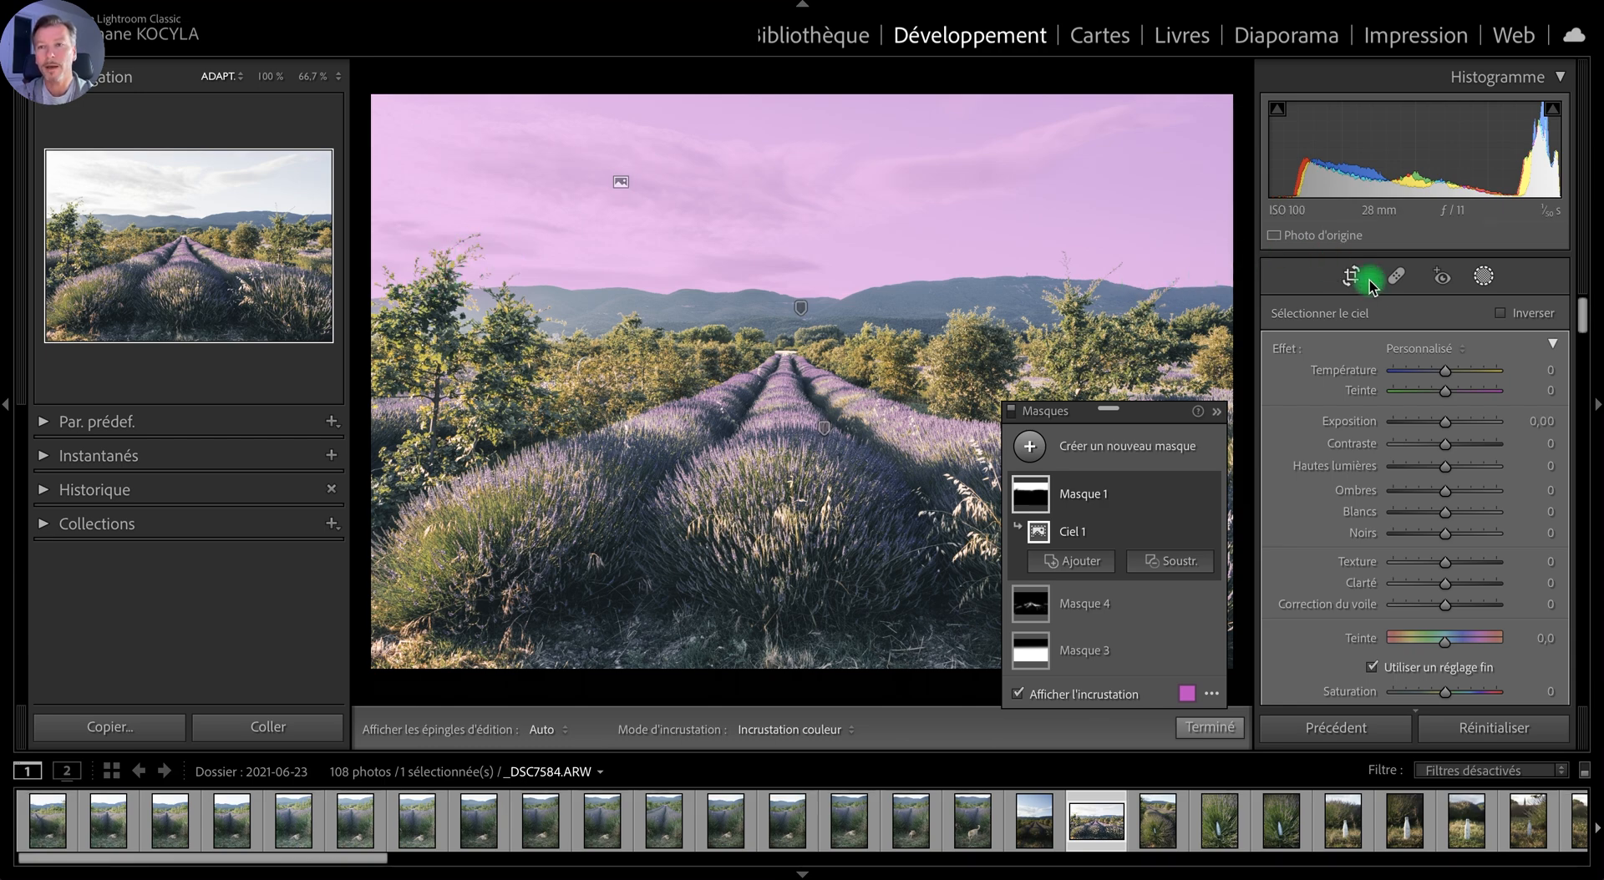
left_click_drag(1444, 413, 1421, 426)
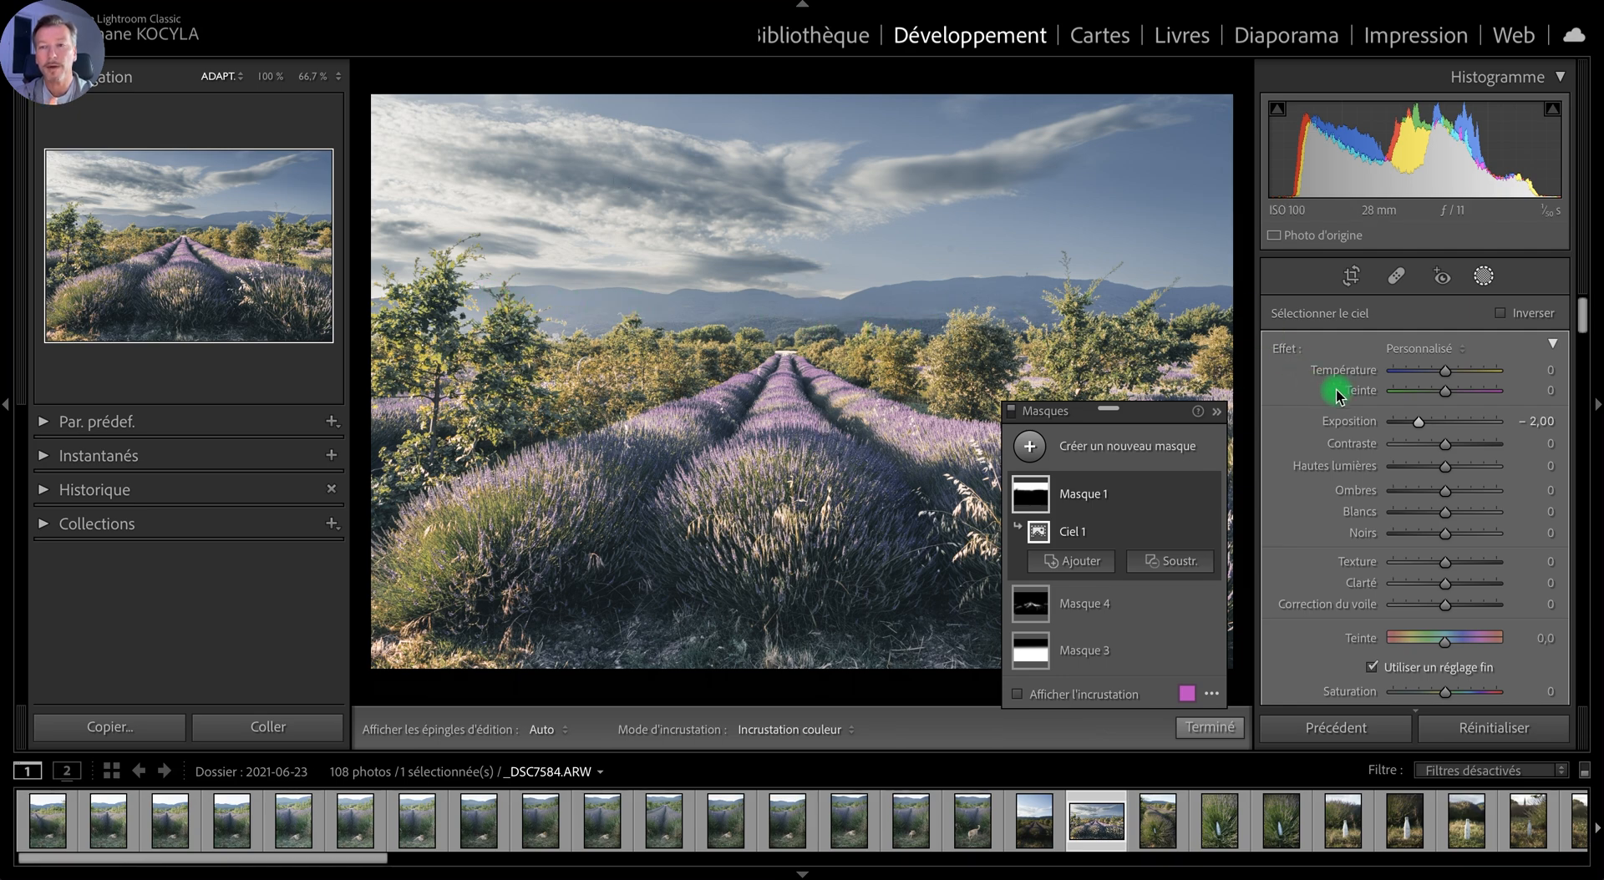
left_click_drag(1420, 423, 1391, 424)
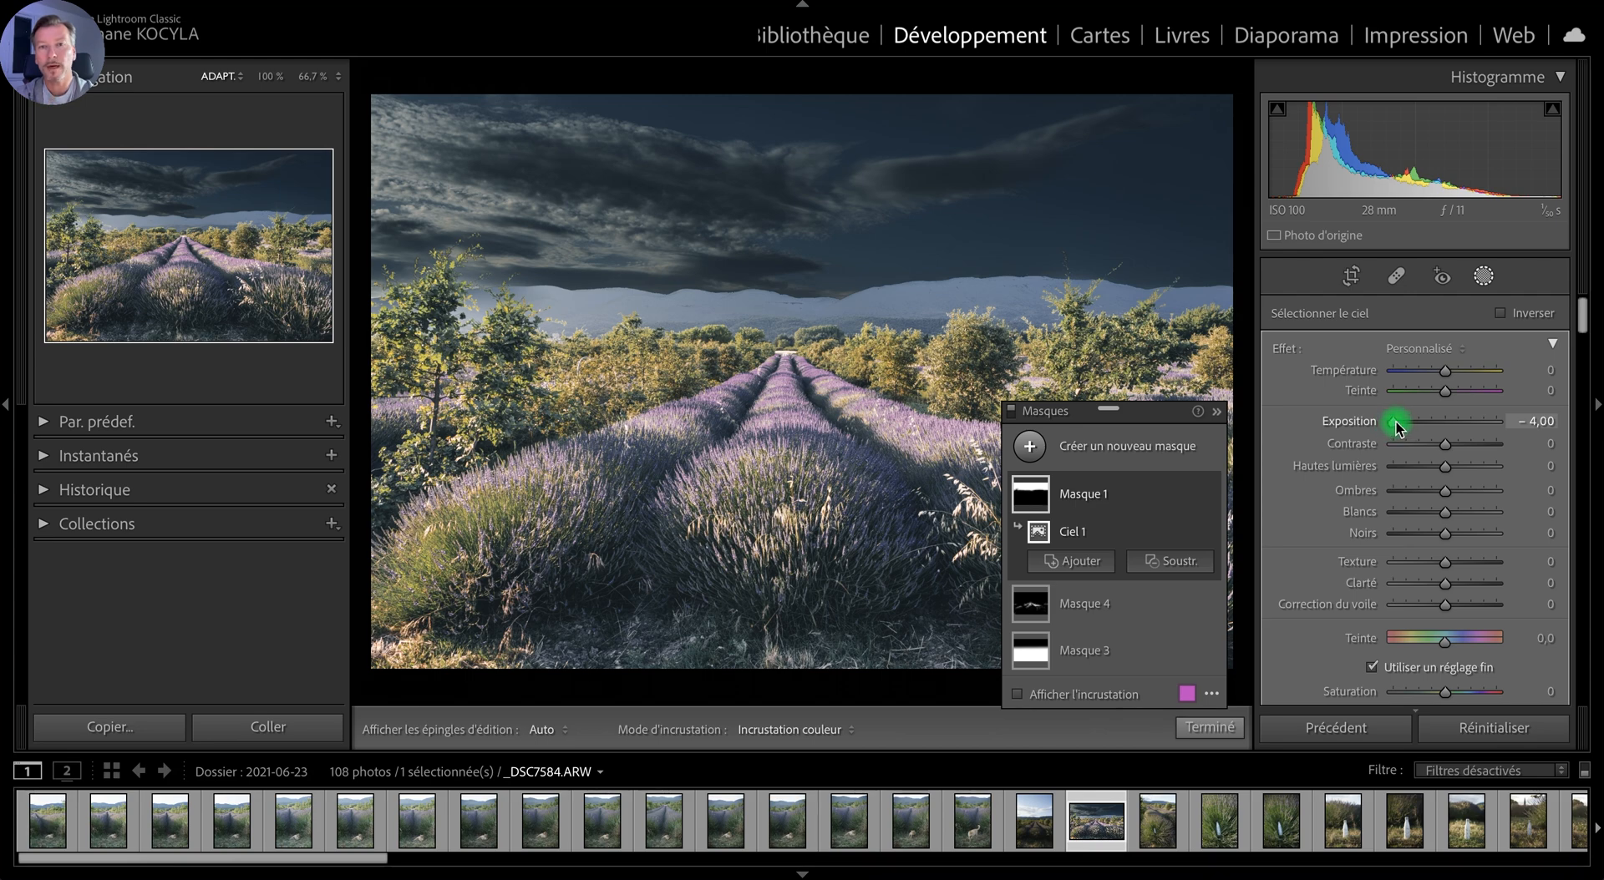
mouse_move(1396, 423)
left_mouse_down()
mouse_move(1444, 423)
mouse_move(1426, 422)
left_mouse_up()
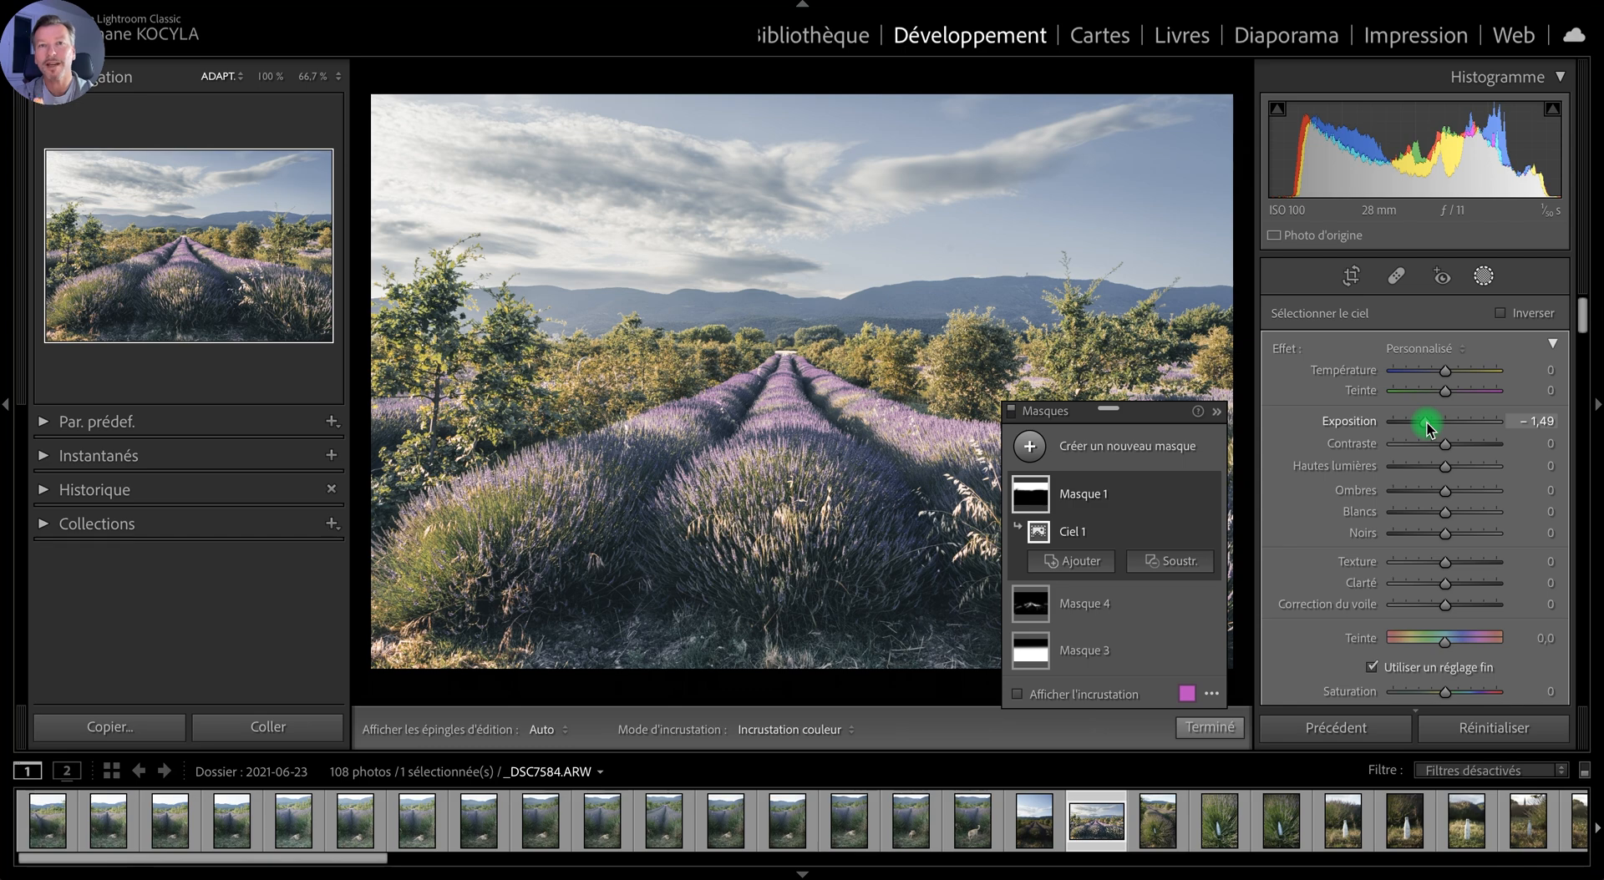
left_click_drag(1427, 423, 1420, 423)
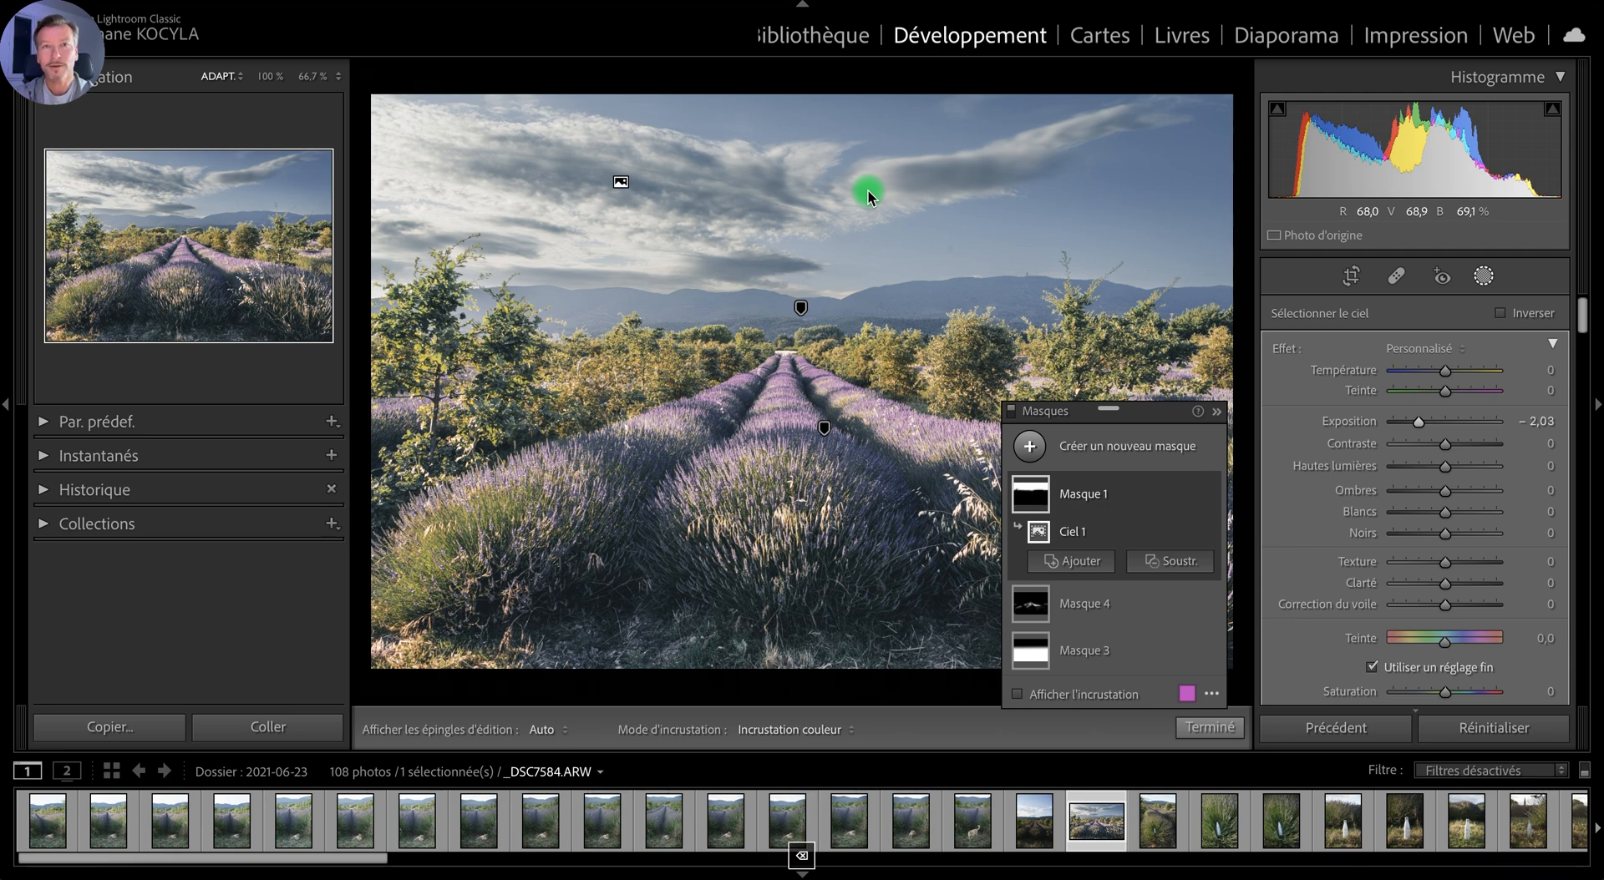
key("Delete")
Step: Create a linear gradient mask from mid-sky down past the hills and set its exposure to −3.76
left_click(1030, 446)
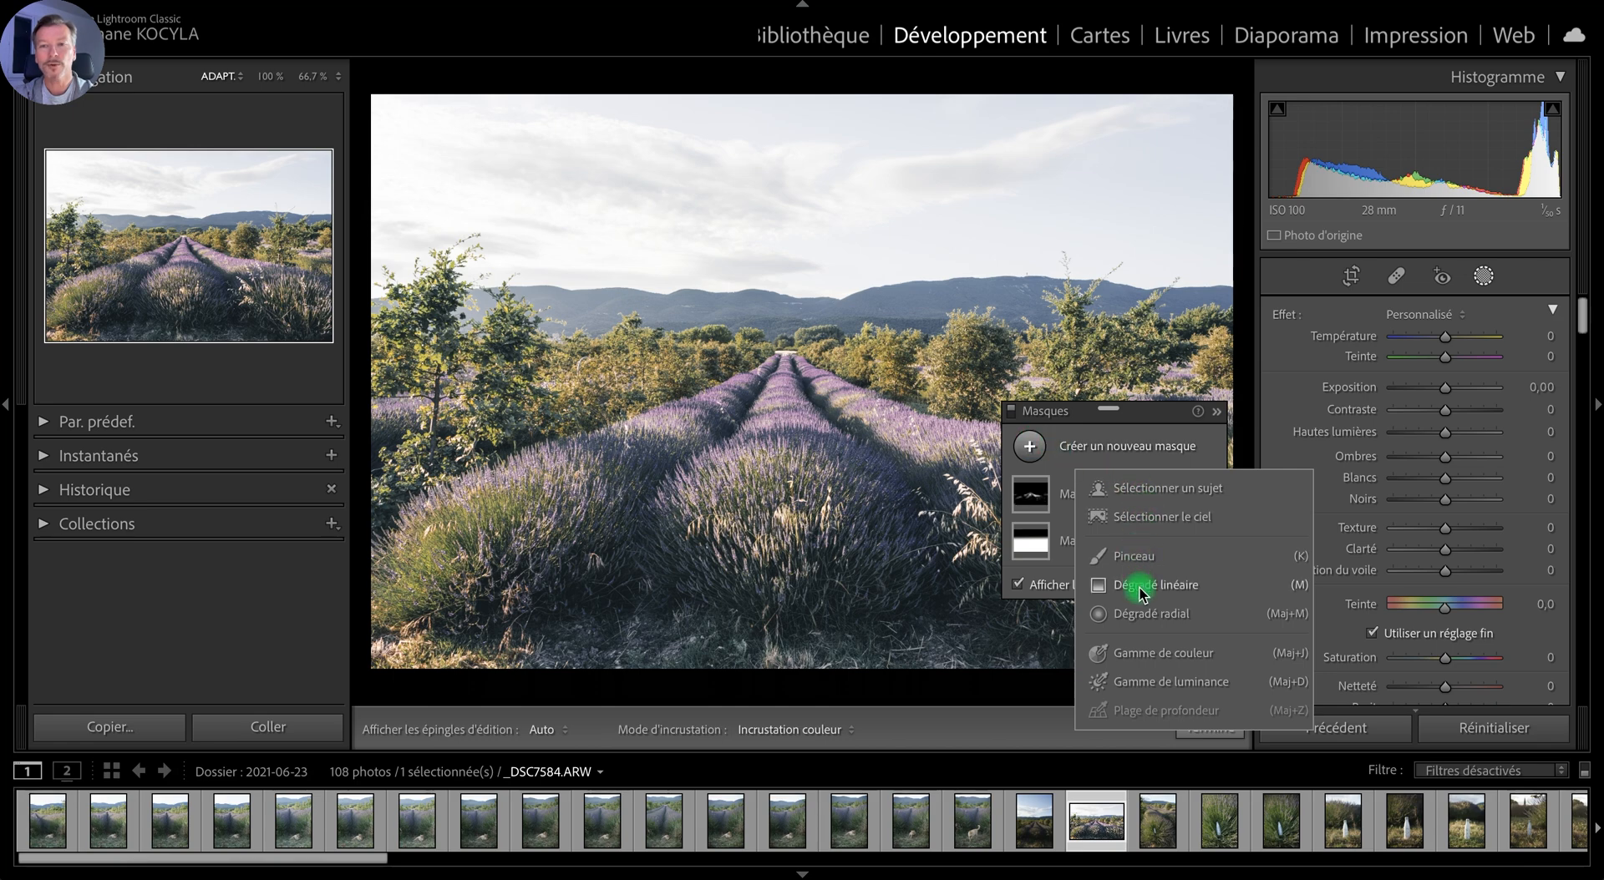
left_click(1139, 586)
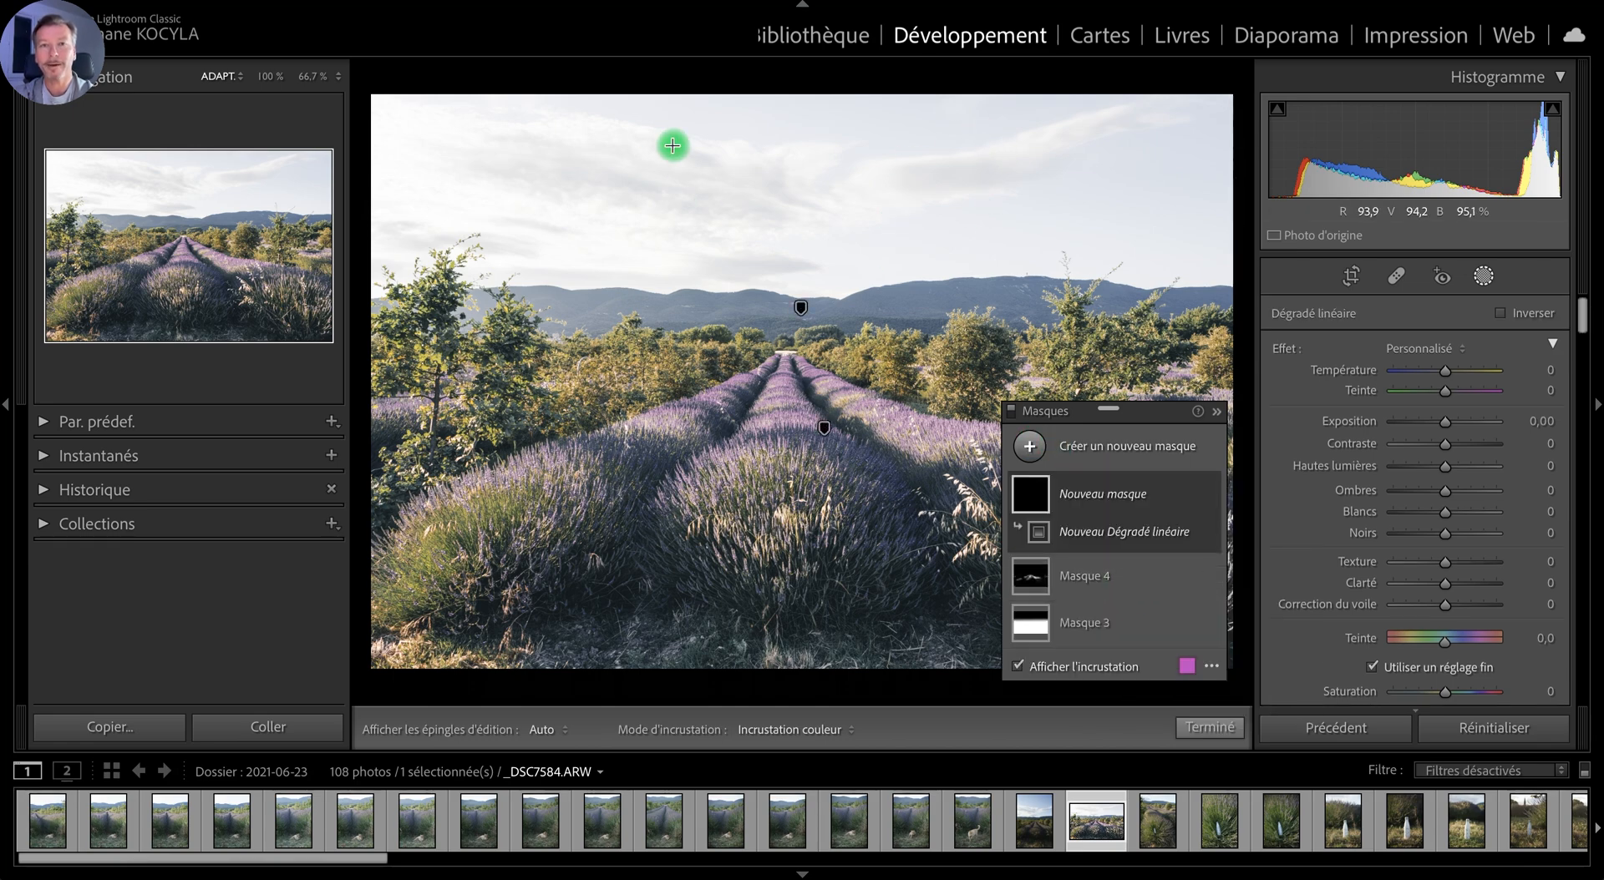
left_click_drag(793, 180, 792, 373)
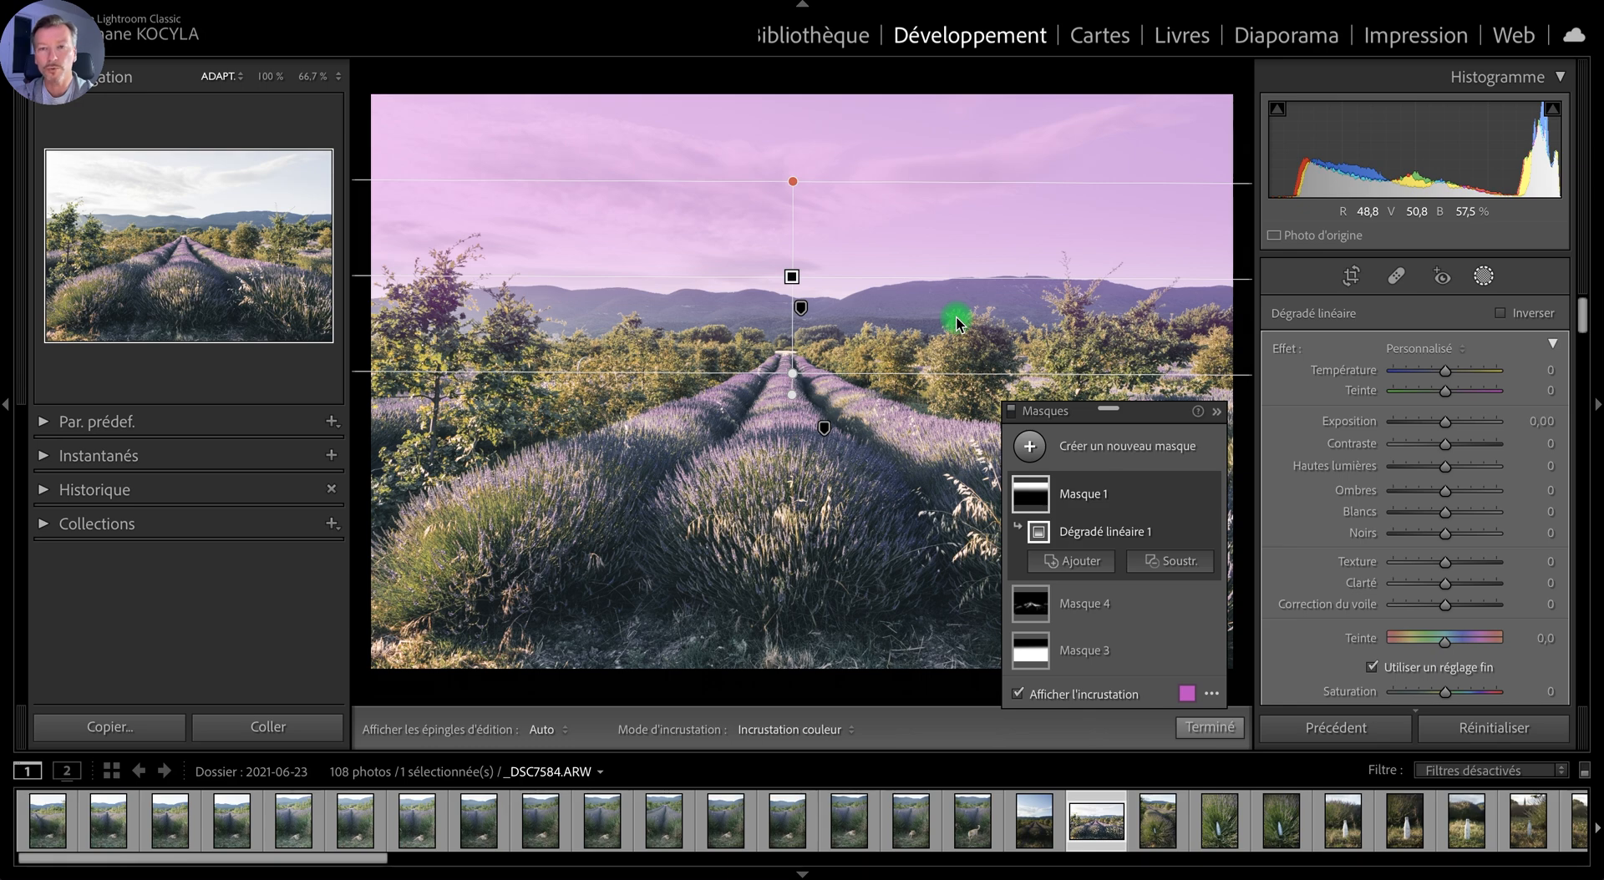
left_click_drag(1446, 419, 1418, 423)
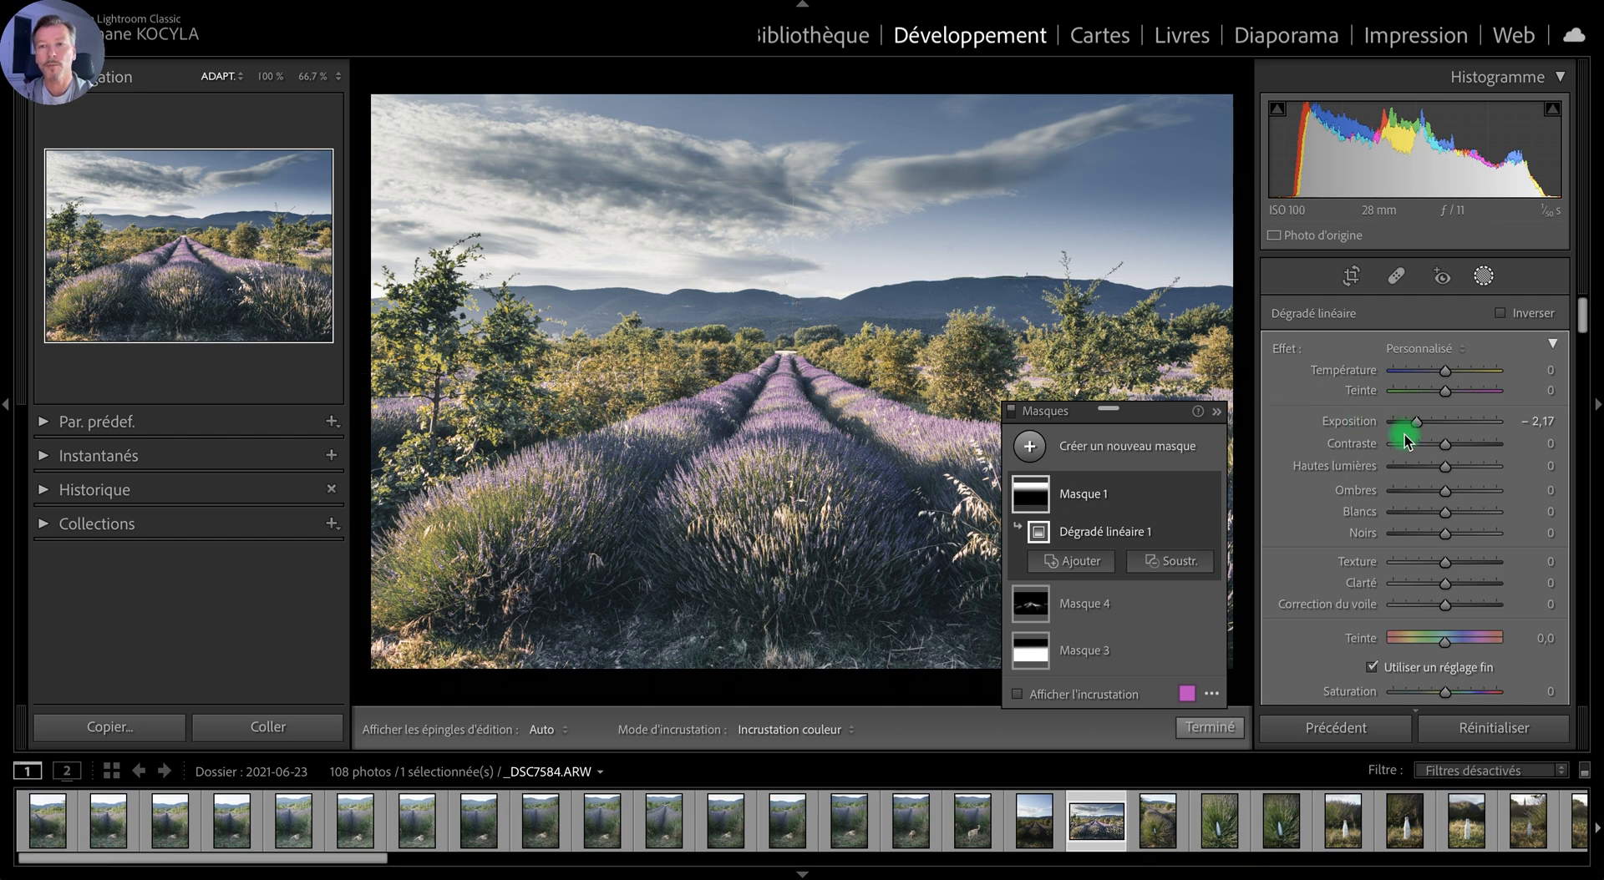
left_click_drag(1415, 423, 1418, 424)
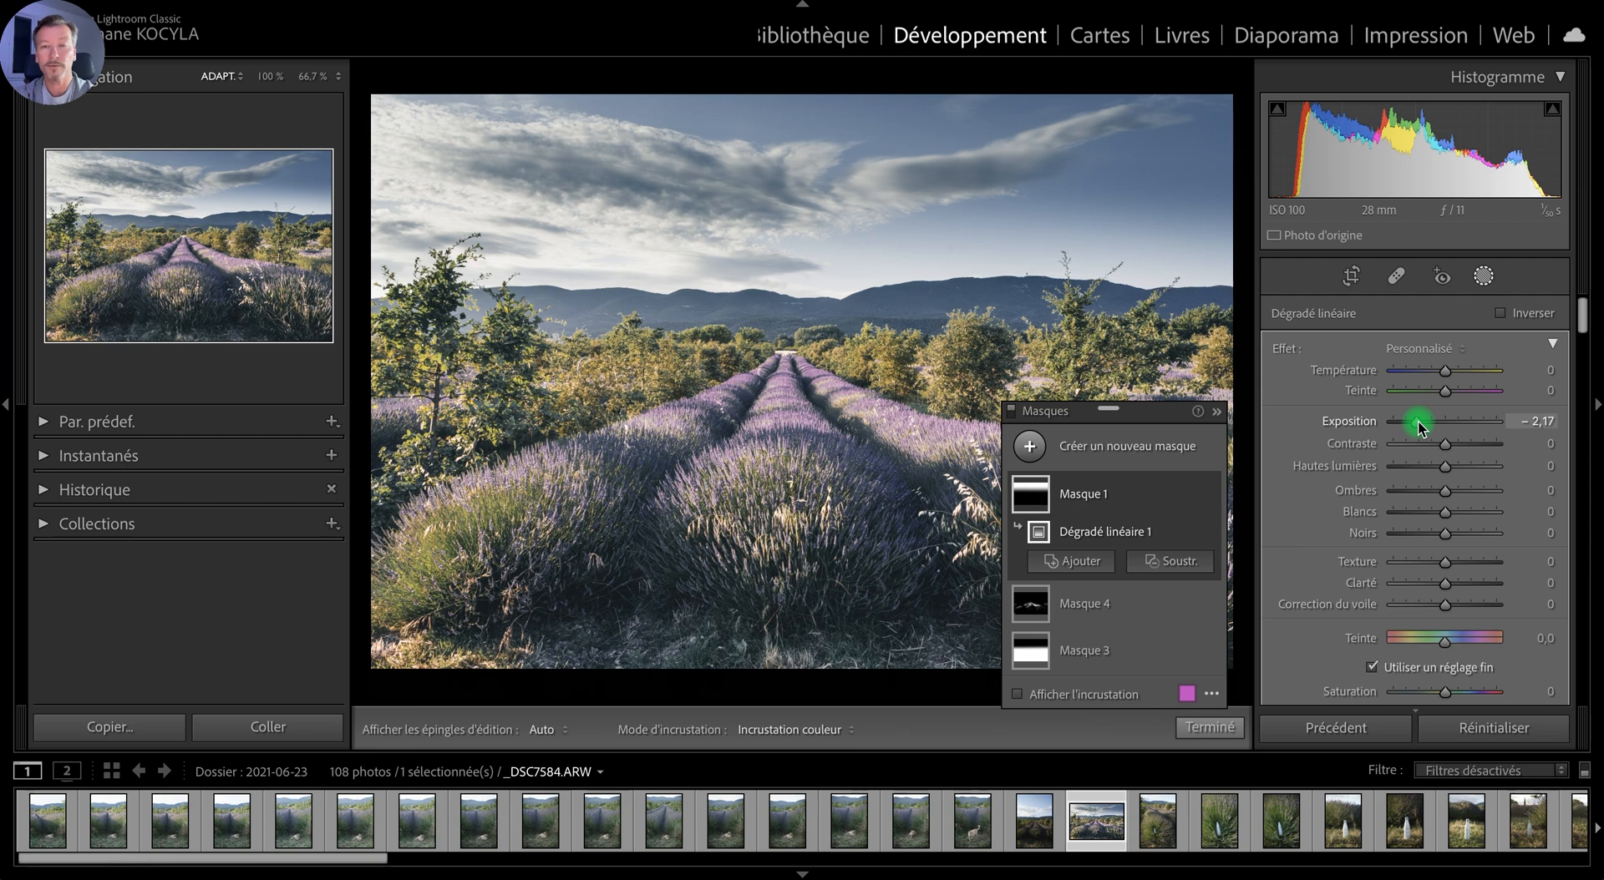
left_click_drag(1418, 423, 1396, 421)
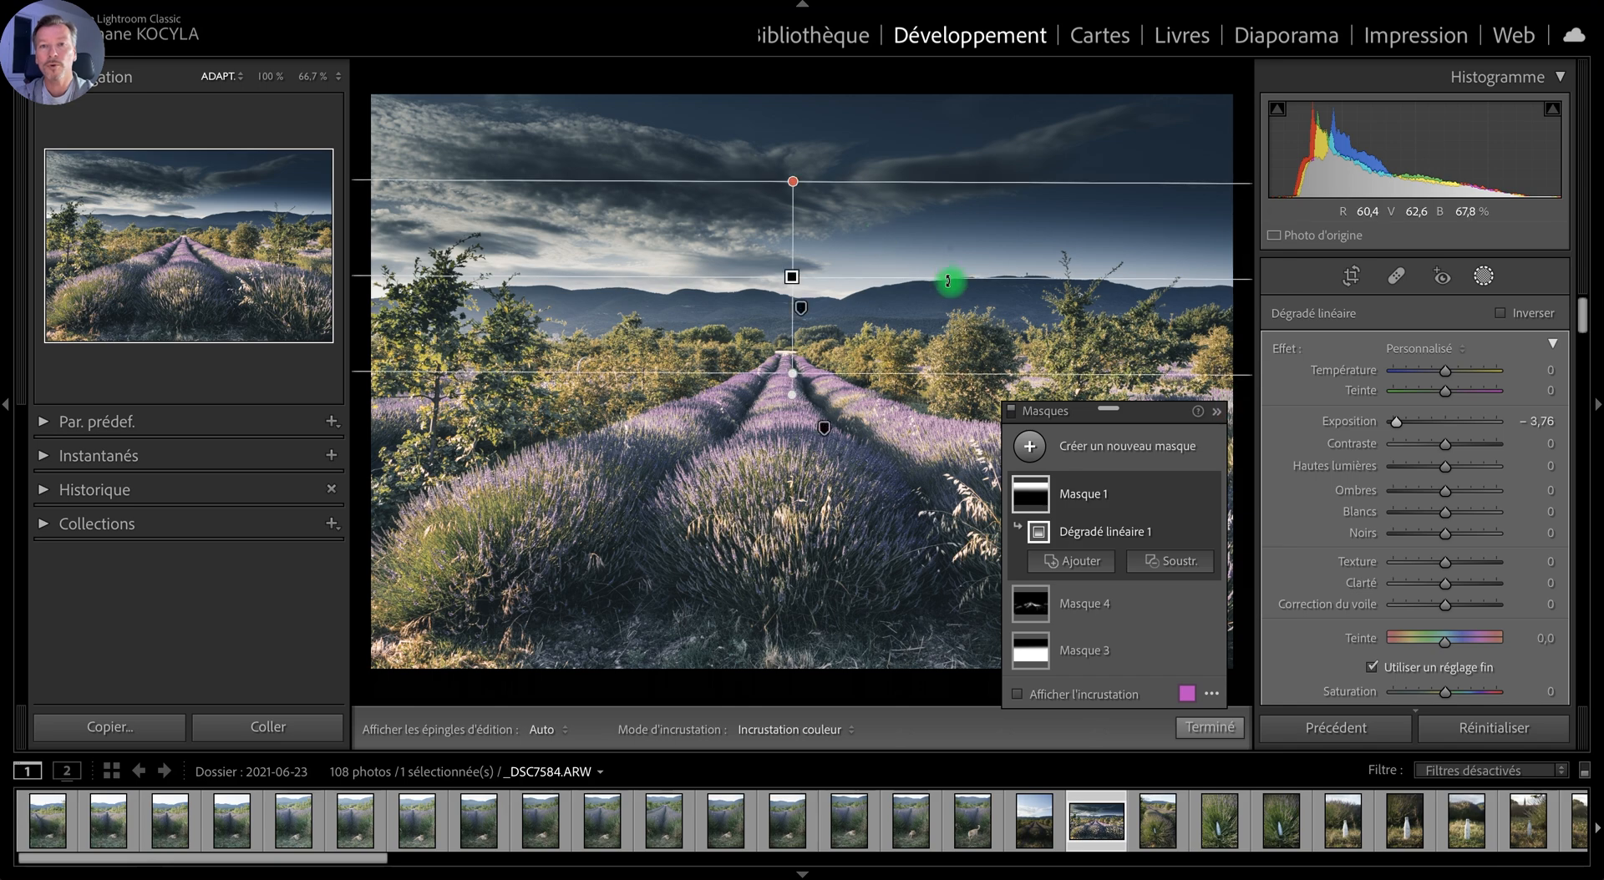
mouse_move(790, 275)
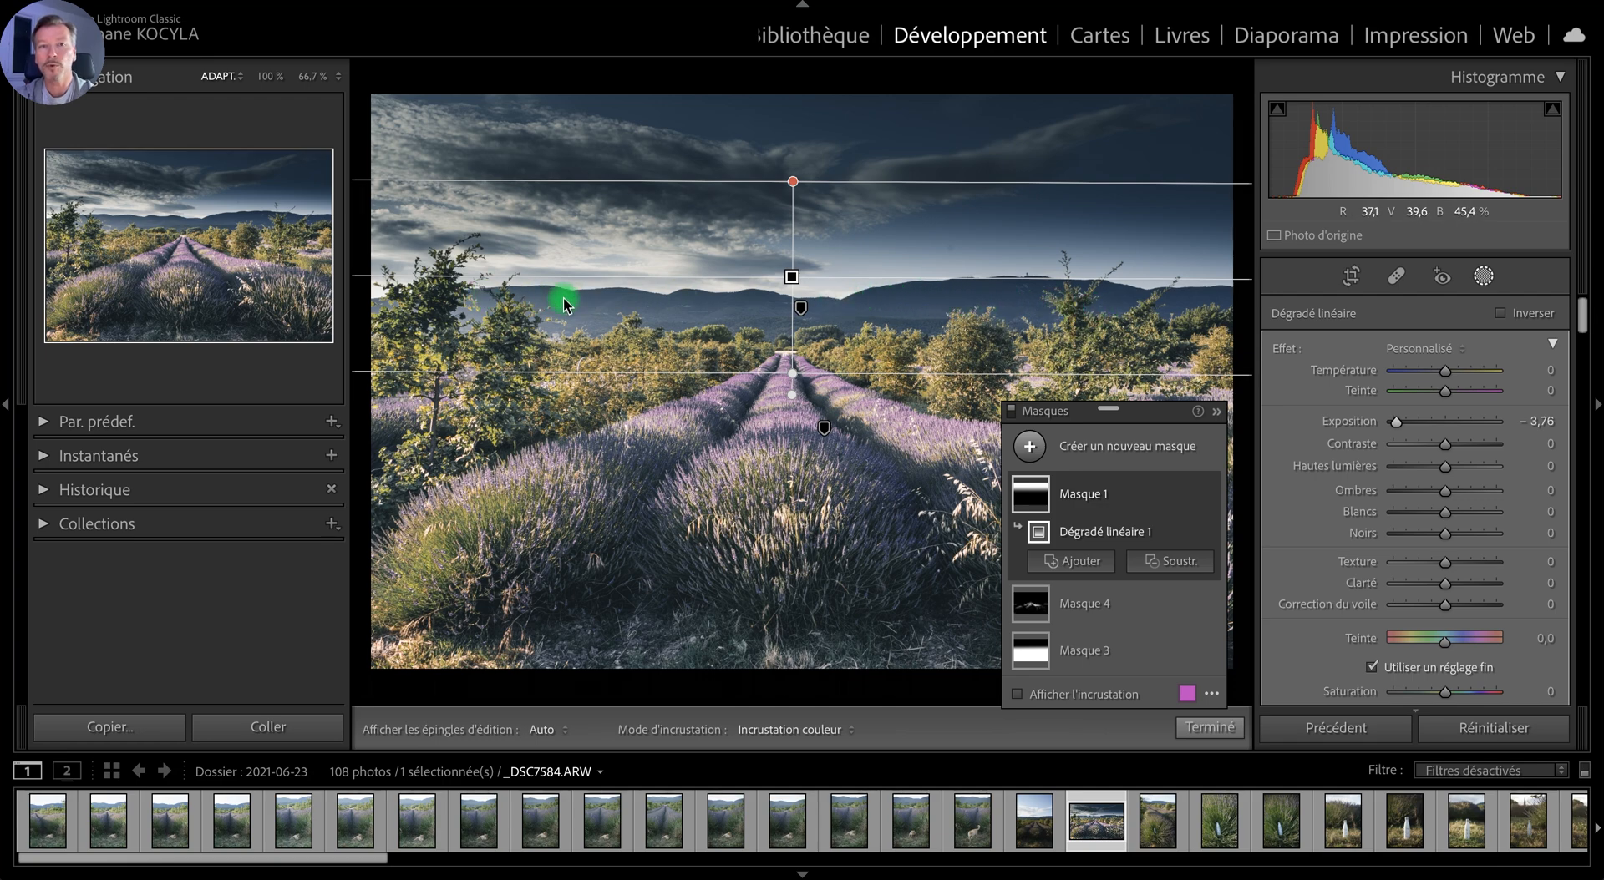
mouse_move(822, 309)
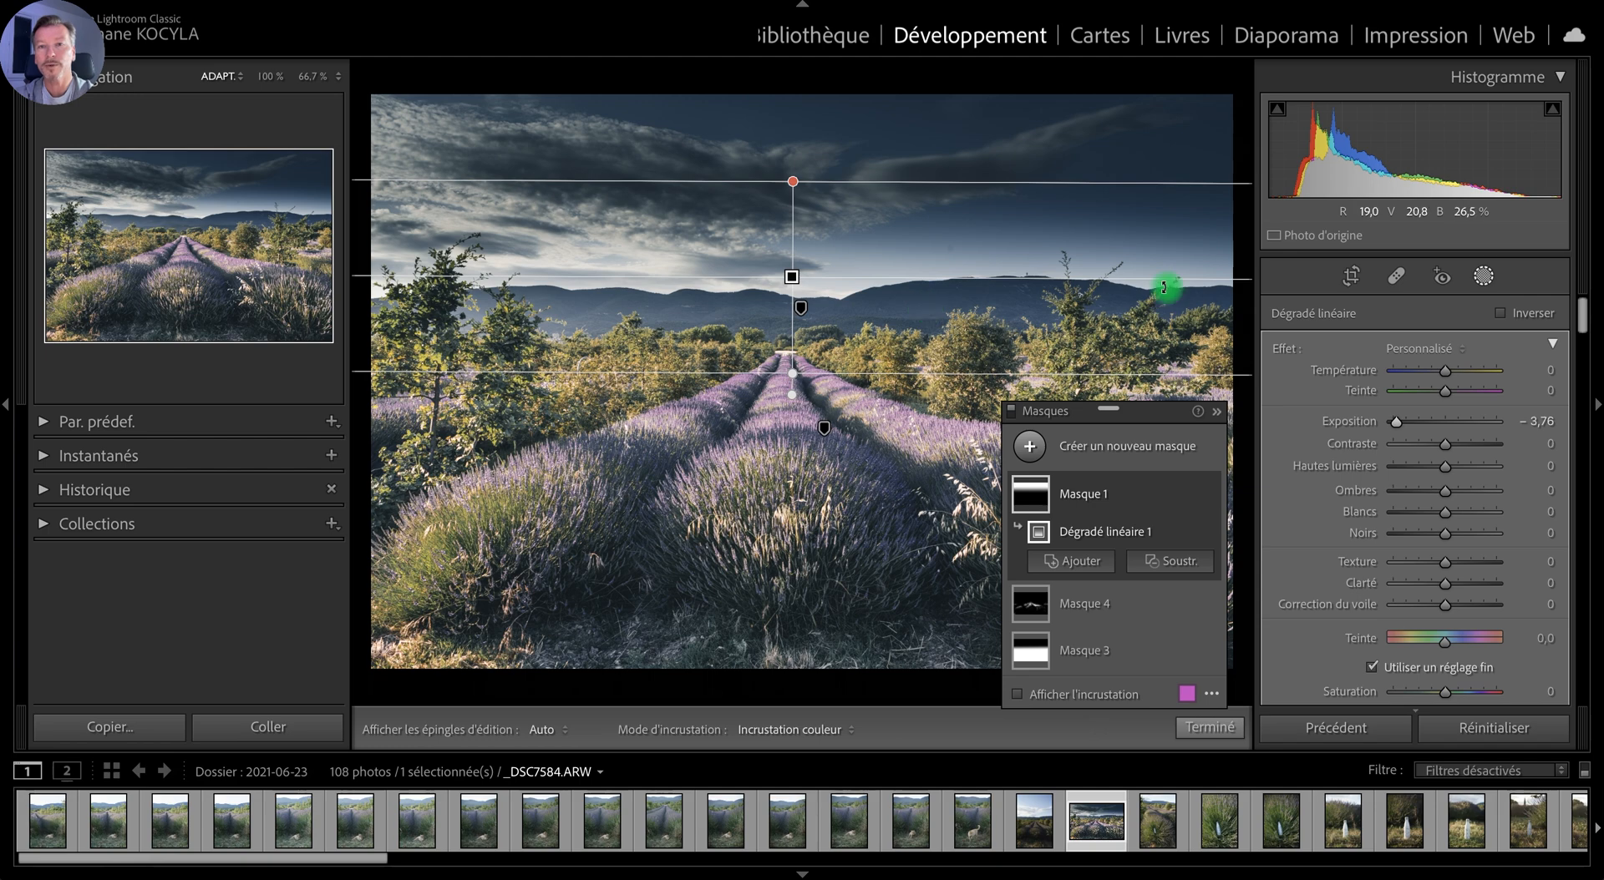
mouse_move(793, 276)
left_mouse_down()
mouse_move(794, 234)
mouse_move(796, 279)
left_mouse_up()
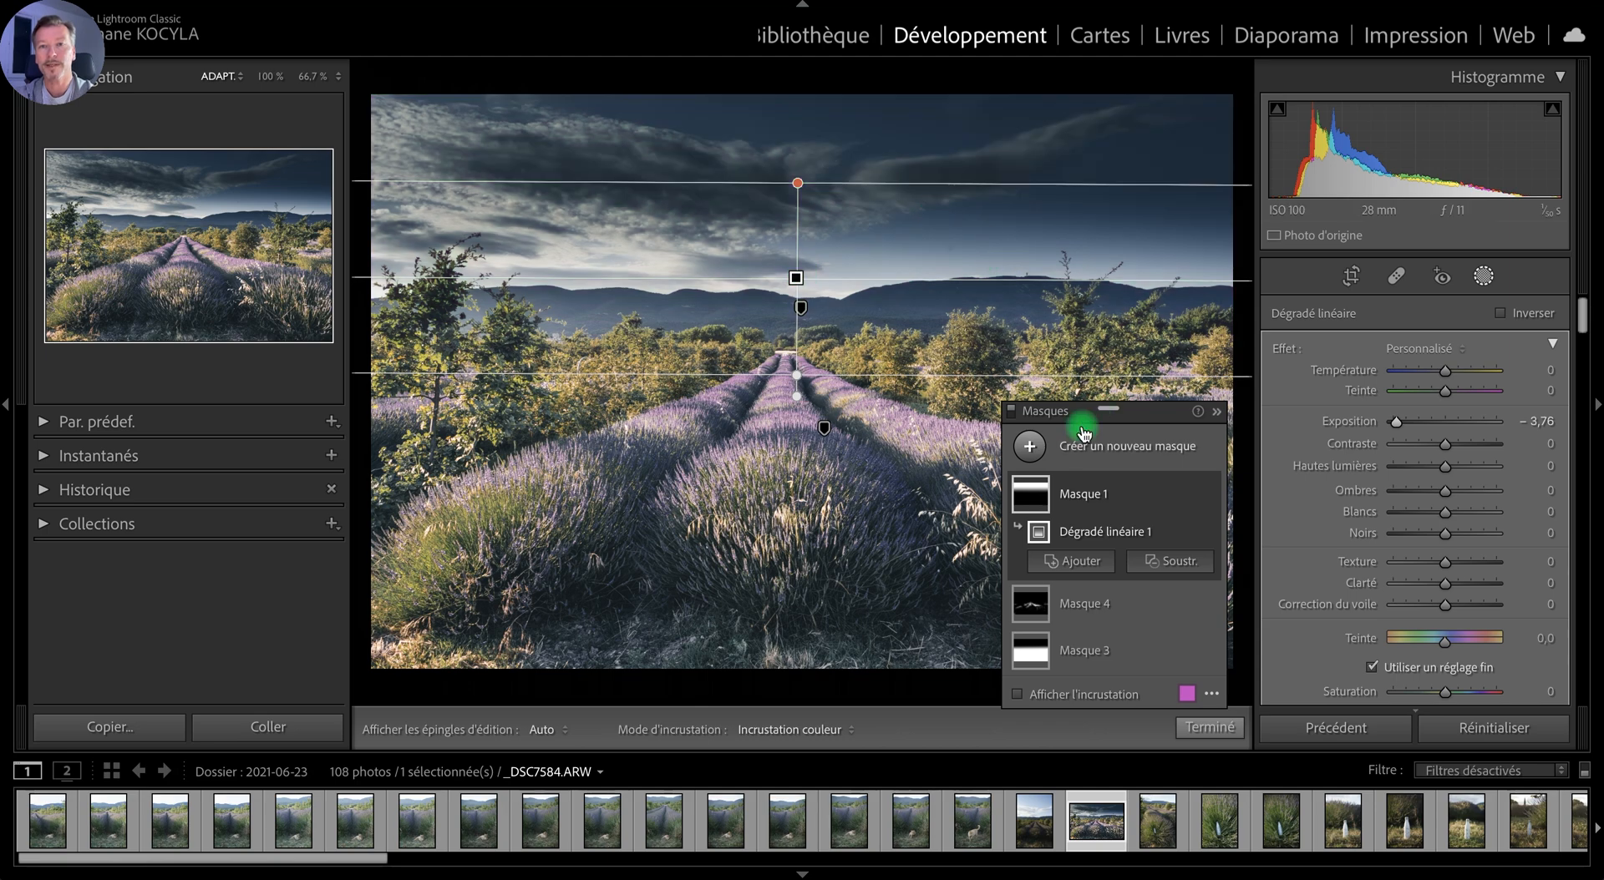
Step: Add a colour range sampled from the clear sky right of the clouds to the gradient mask, with Affiner at 13
left_click(1085, 561)
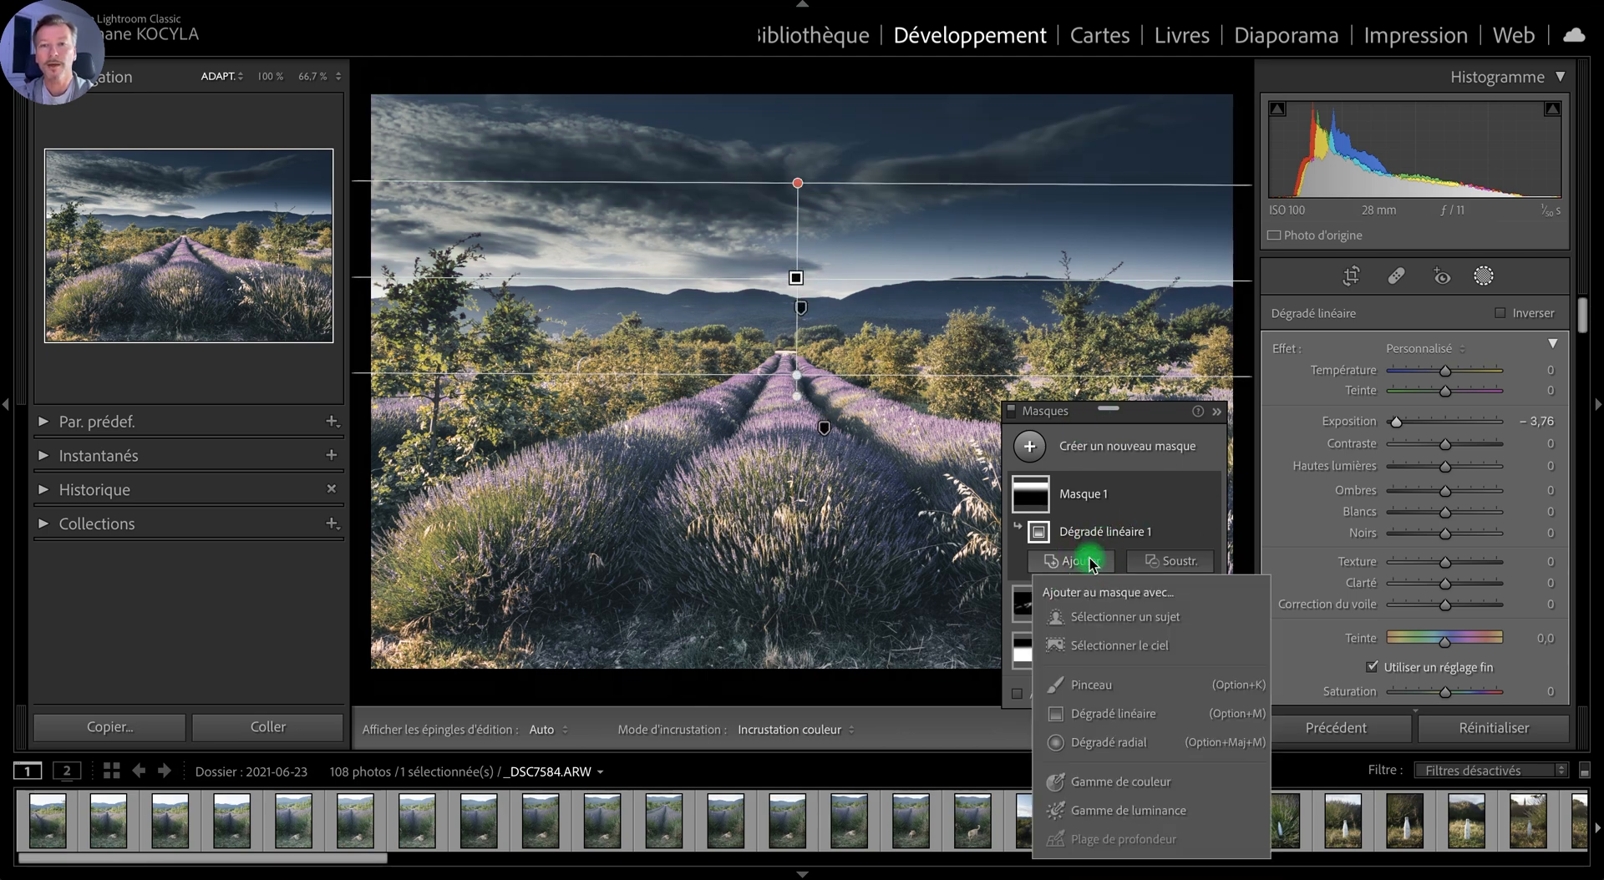
left_click(1127, 782)
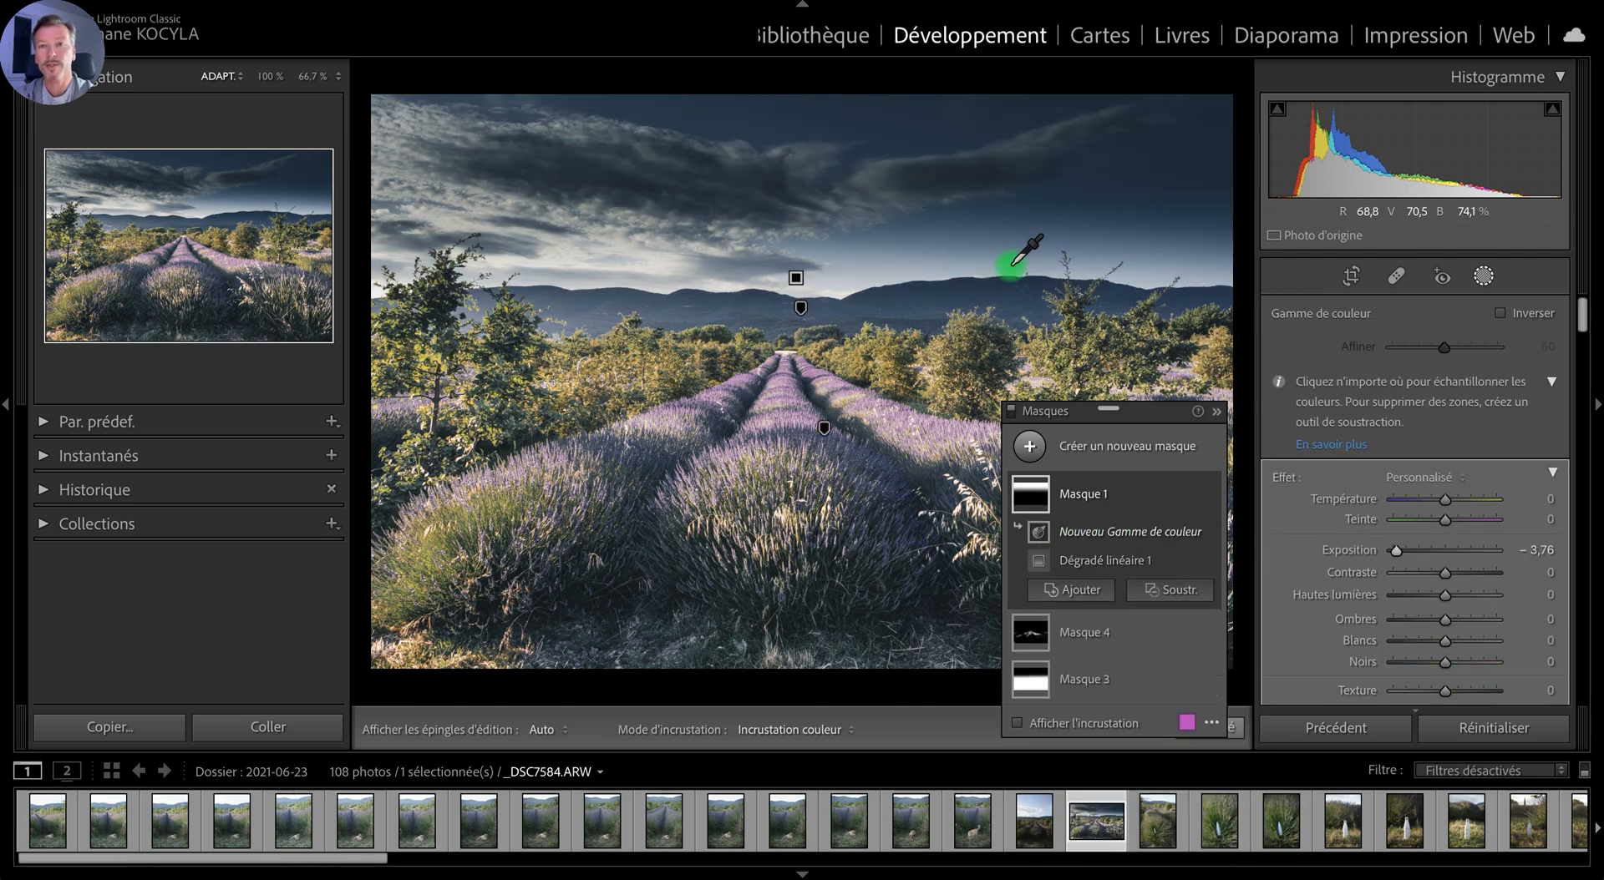
left_click(1117, 180)
left_click_drag(1447, 352, 1408, 360)
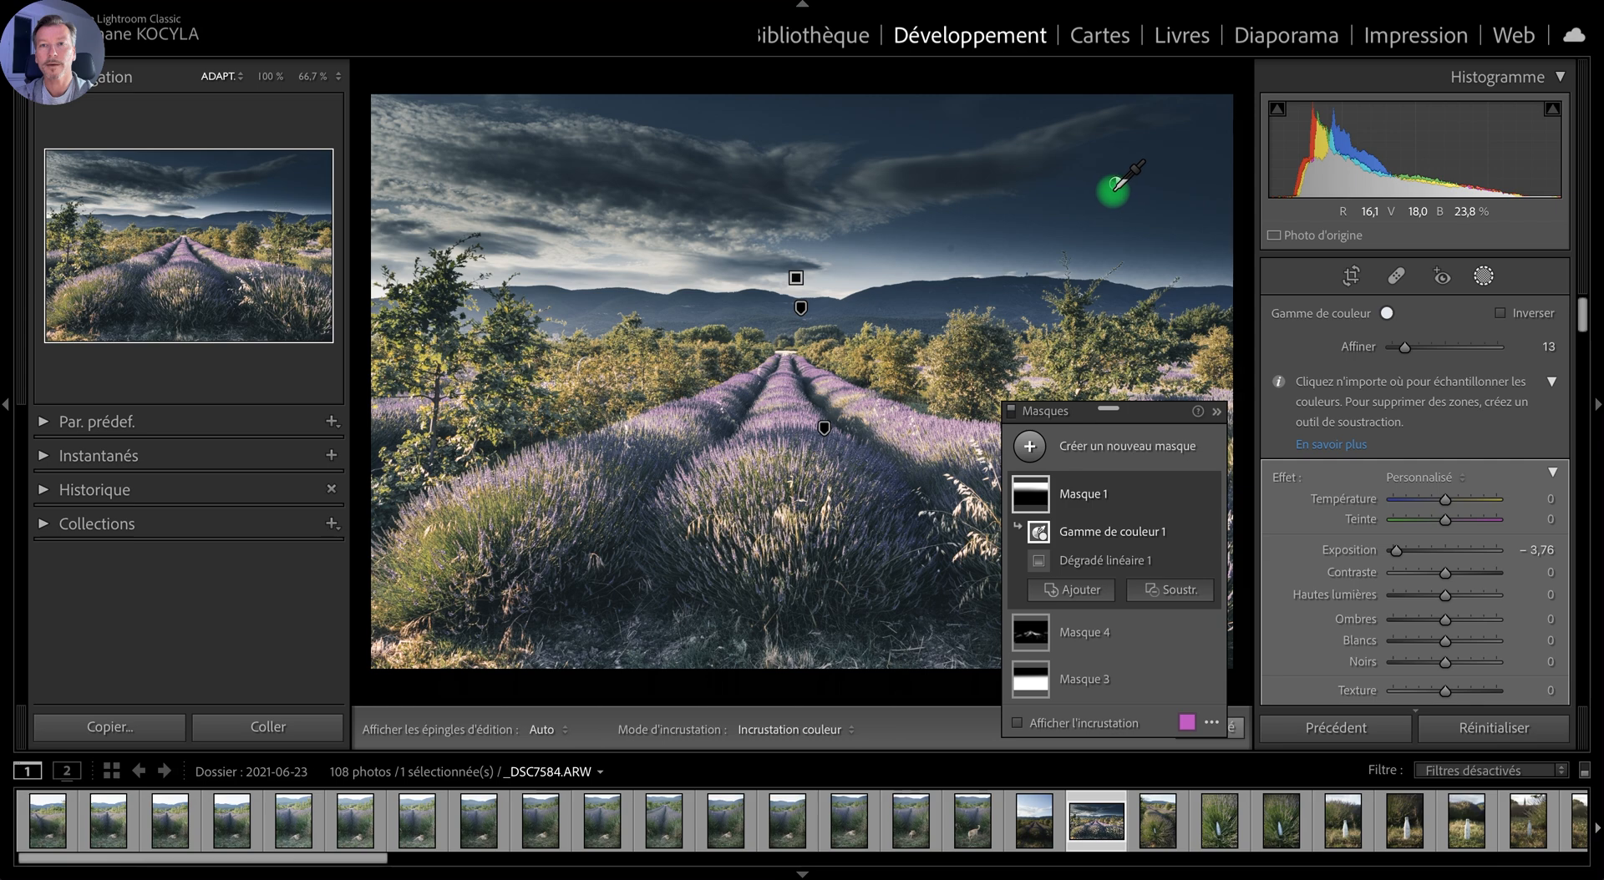
left_click_drag(1111, 191, 1117, 185)
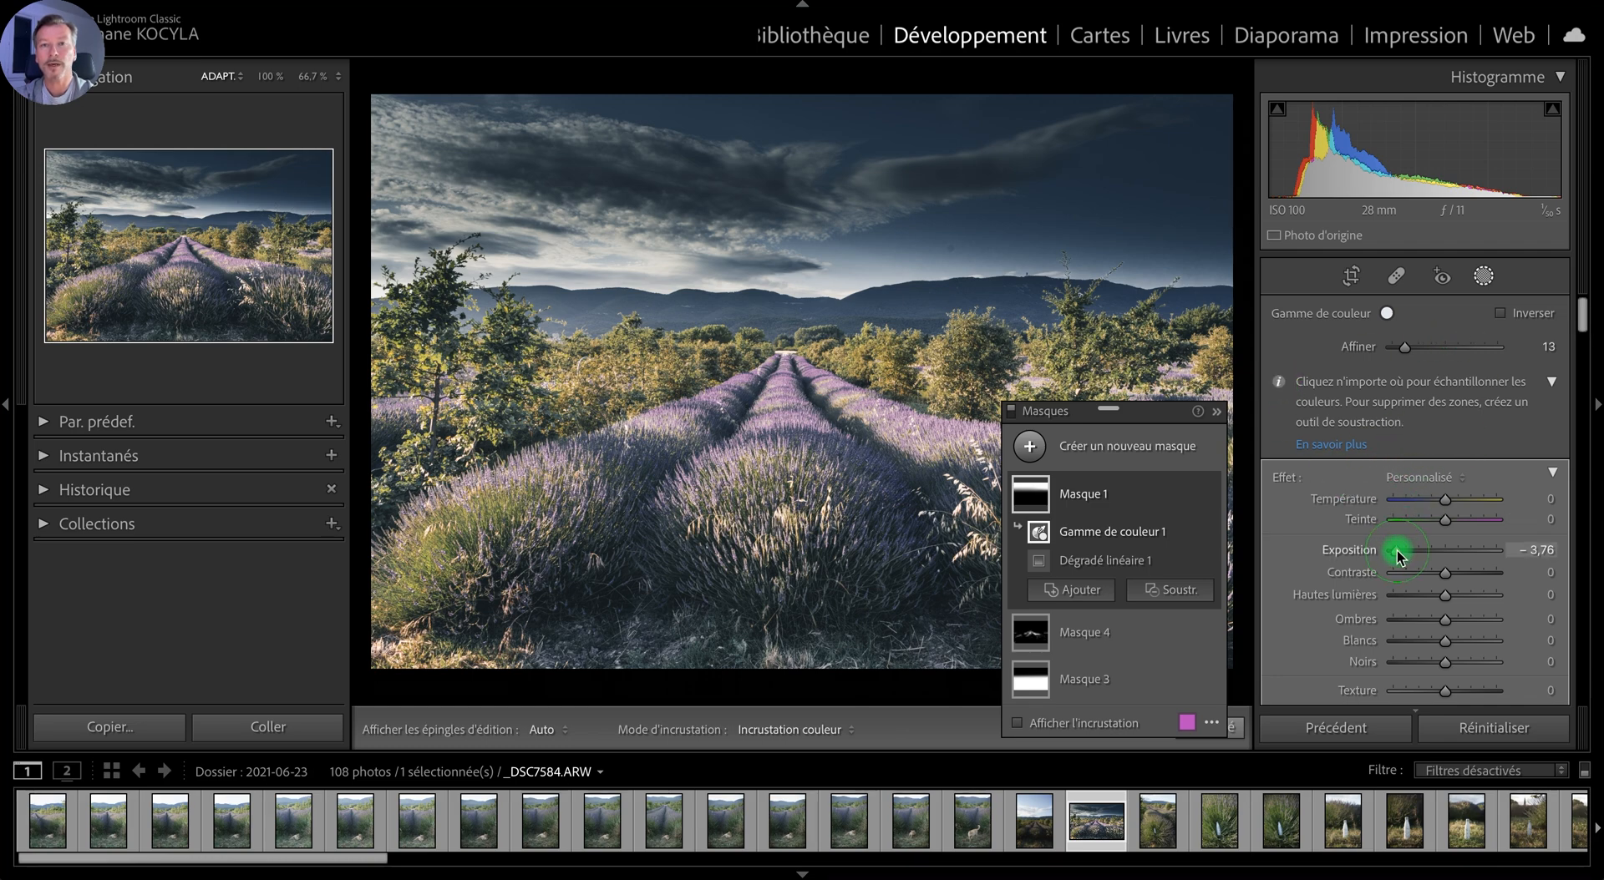
Step: Set the combined sky mask's exposure to −2.25 and shift its linear gradient slightly down over the hills
left_click_drag(1397, 549, 1415, 550)
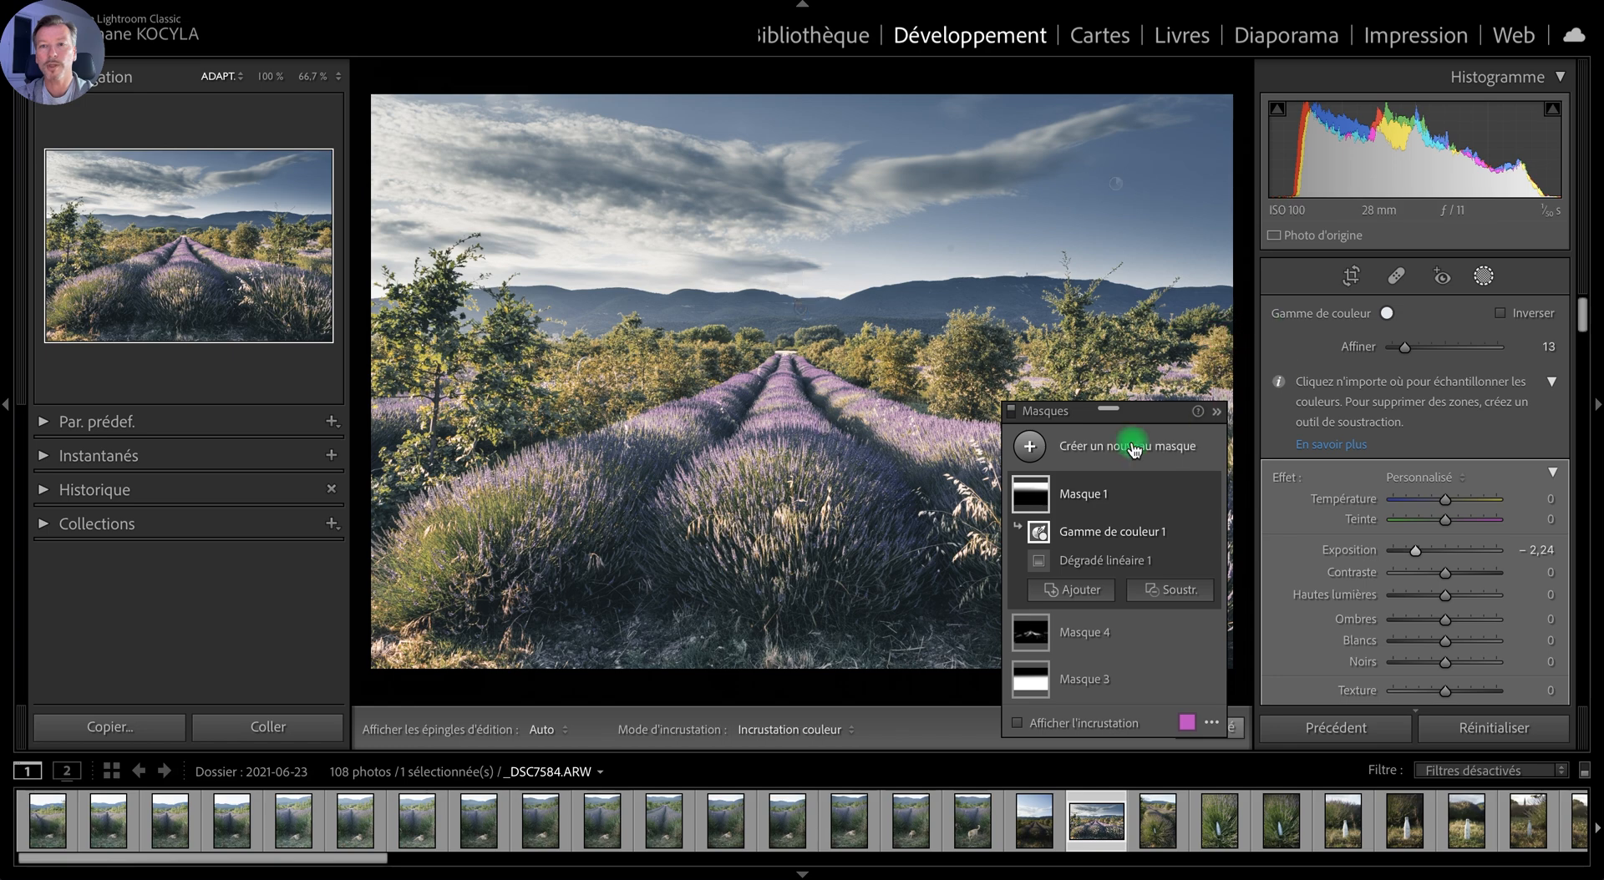
left_click(1084, 501)
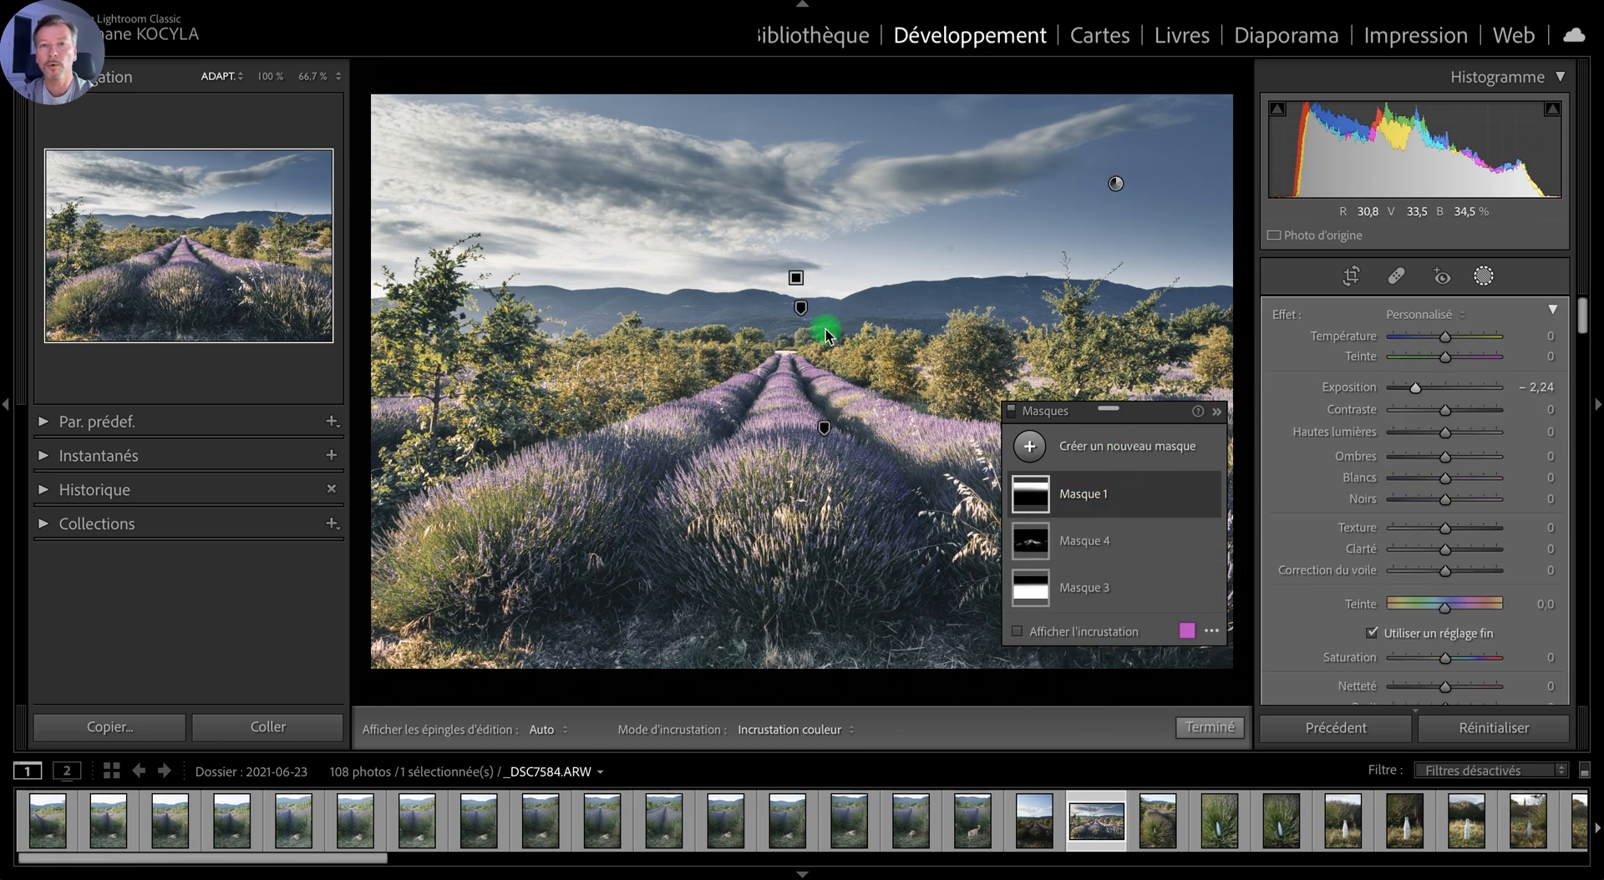
left_click_drag(795, 279, 793, 300)
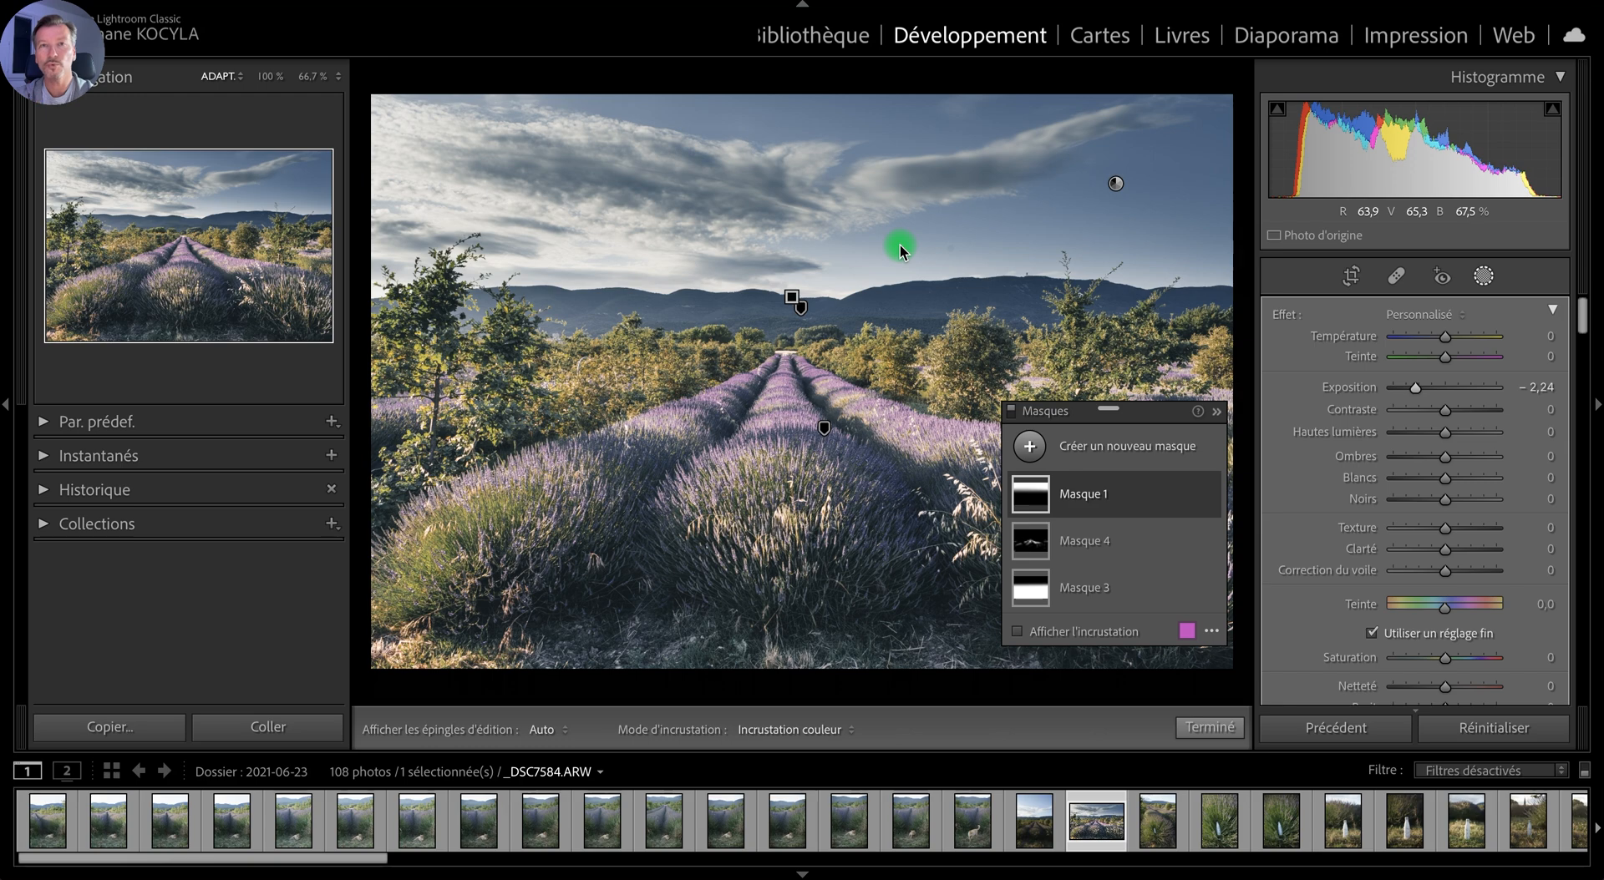
left_click_drag(1431, 389, 1417, 389)
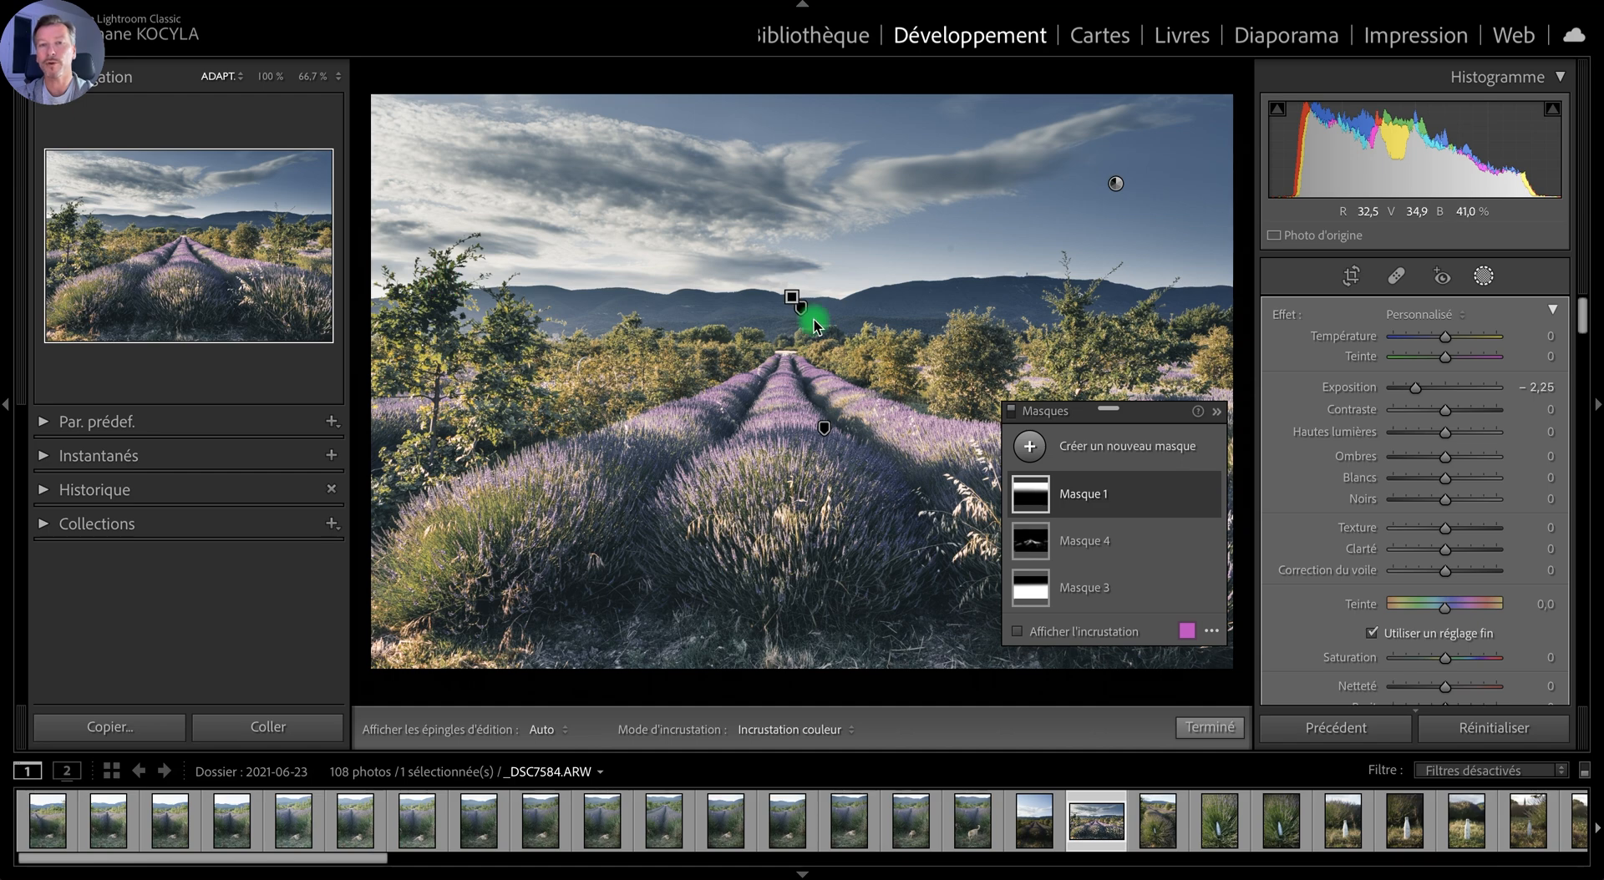
Step: Create a radial gradient mask centred at the sky's left edge, stretched and tilted across the sky and hills
left_click(1124, 453)
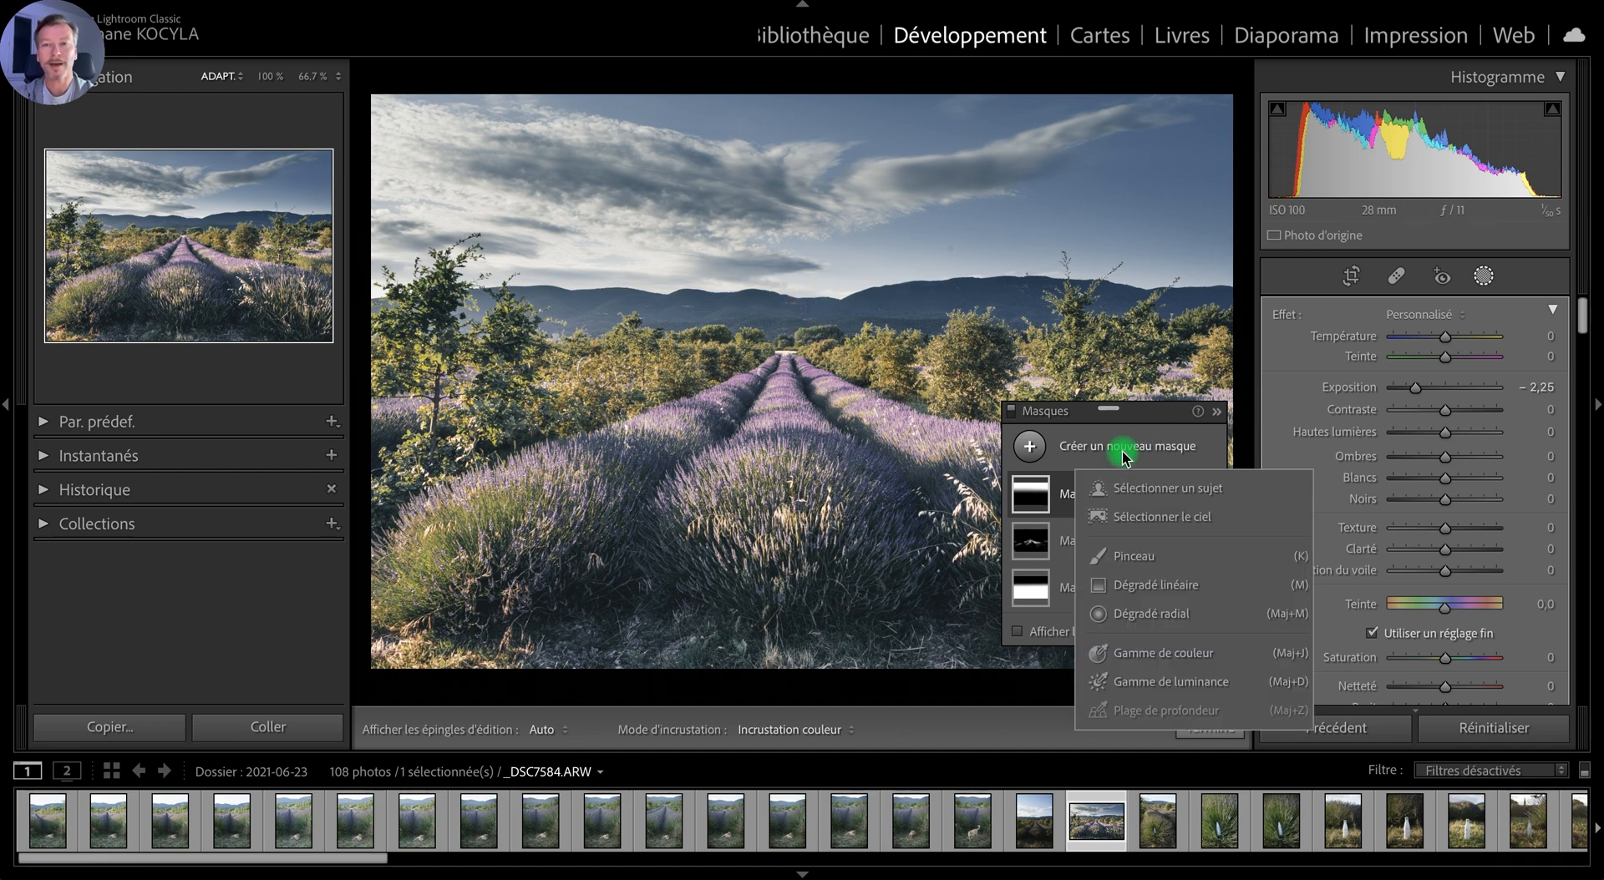
left_click(1146, 618)
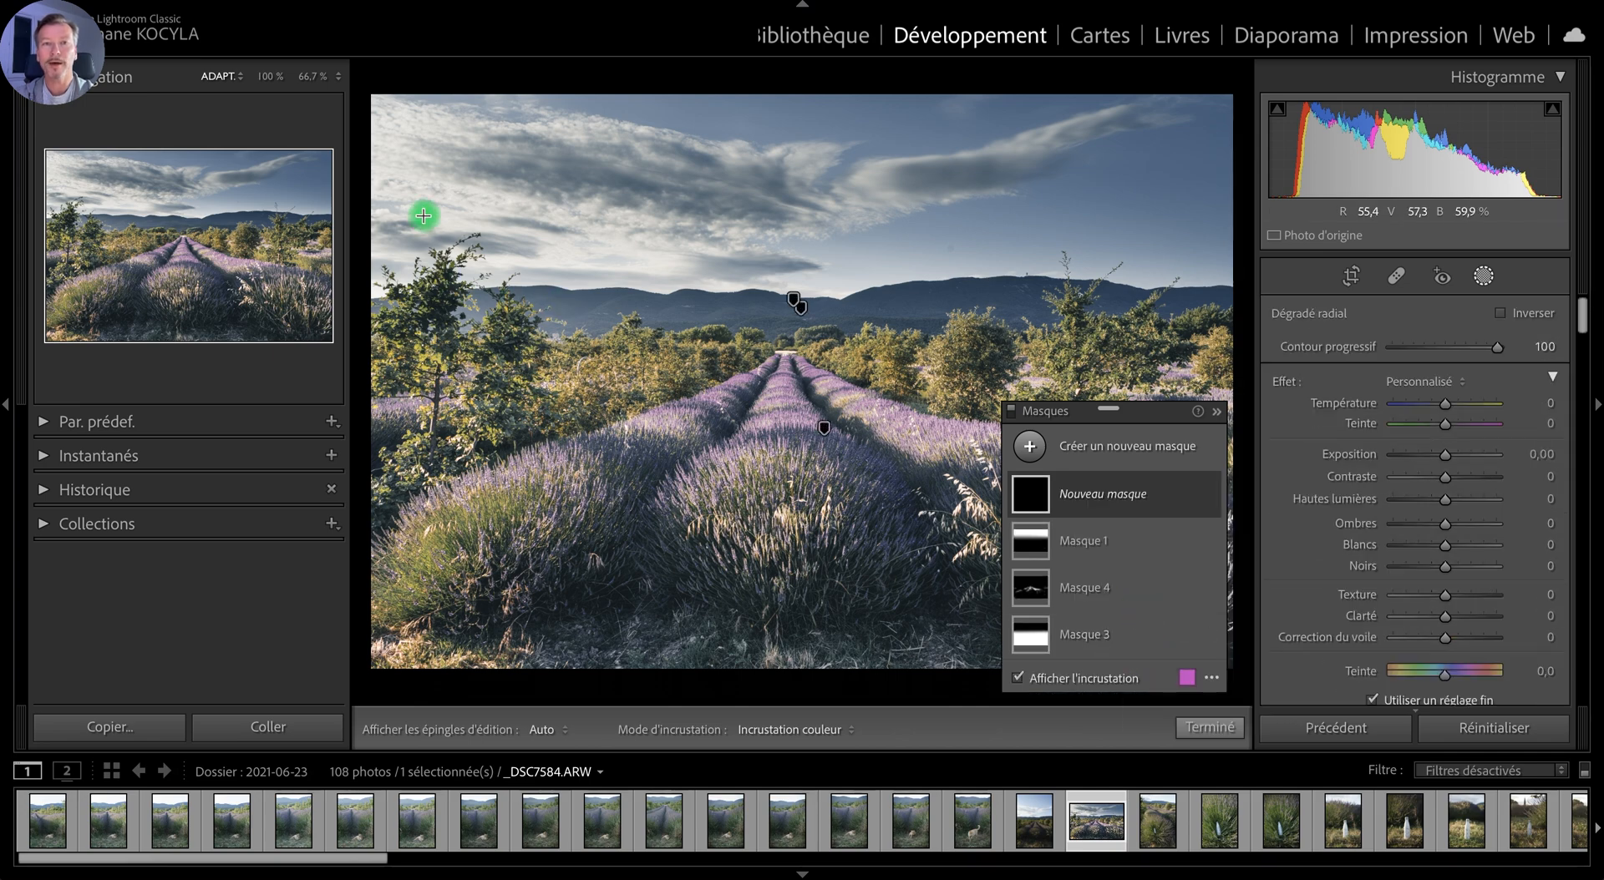
left_click_drag(403, 186, 969, 328)
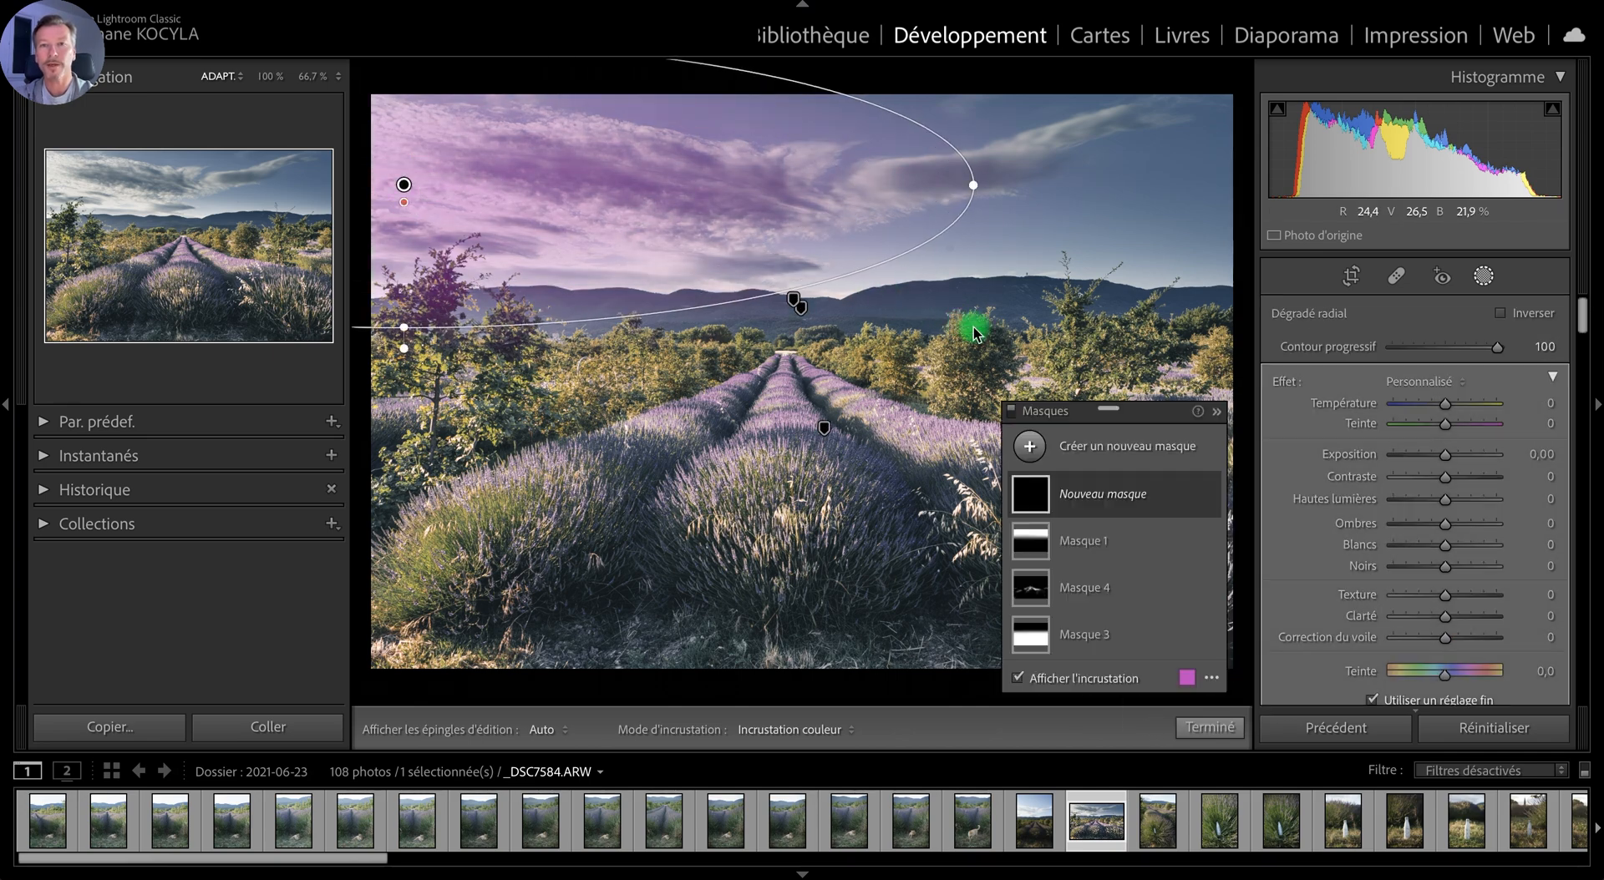
left_click_drag(966, 209, 1176, 289)
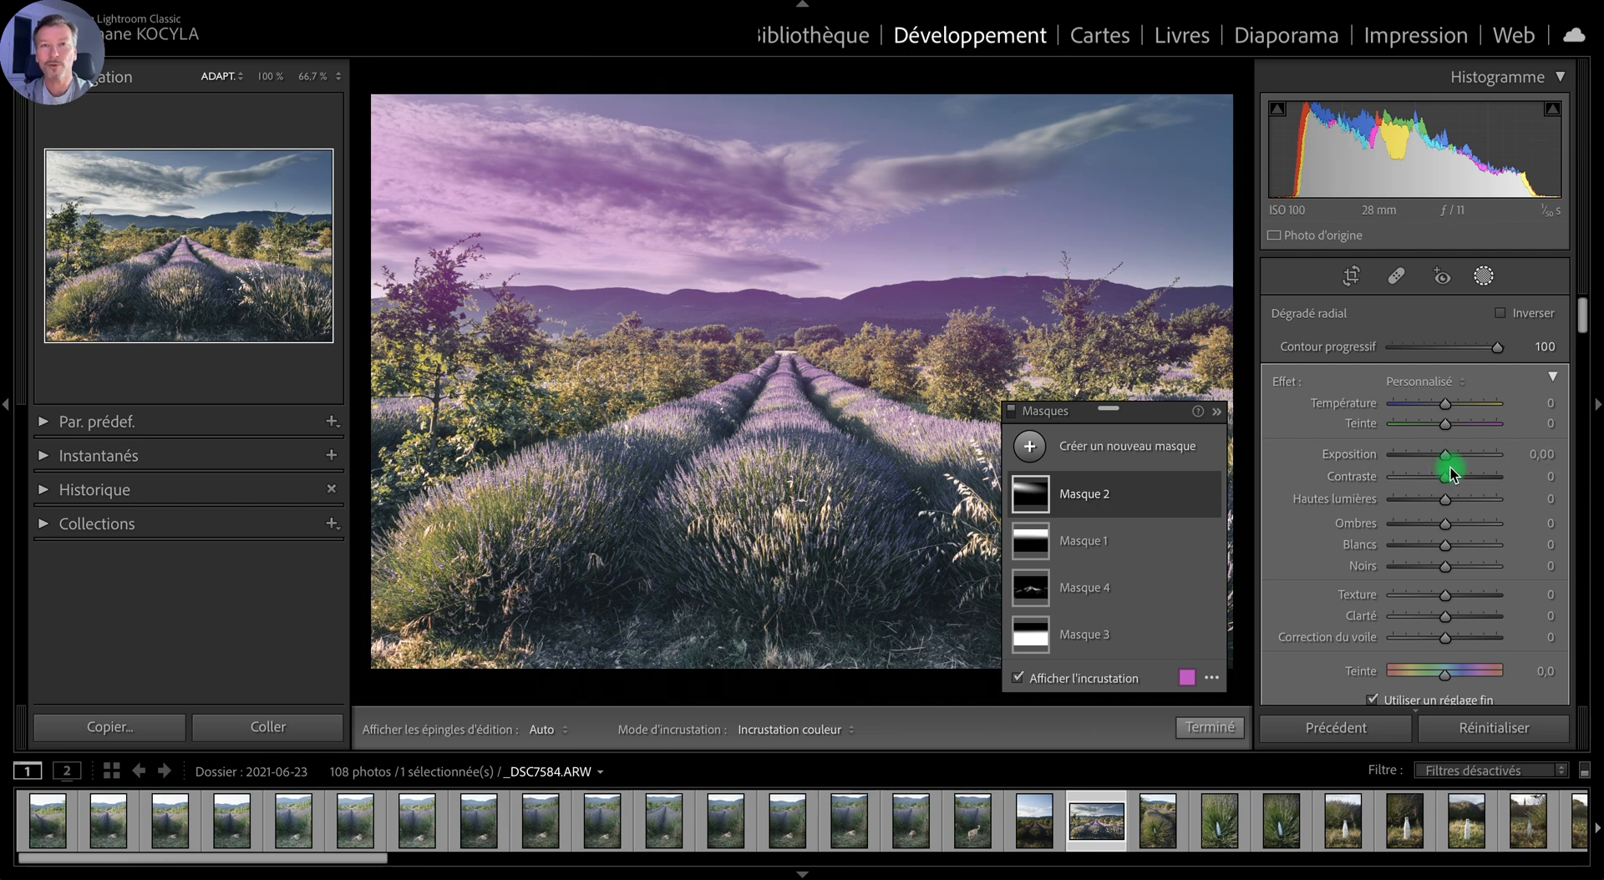
Step: Hide the mask overlay and set the radial mask's temperature to 17 and highlights to 40
key("o")
left_click_drag(1448, 404, 1454, 403)
mouse_move(791, 315)
left_mouse_down()
mouse_move(598, 243)
mouse_move(666, 184)
left_mouse_up()
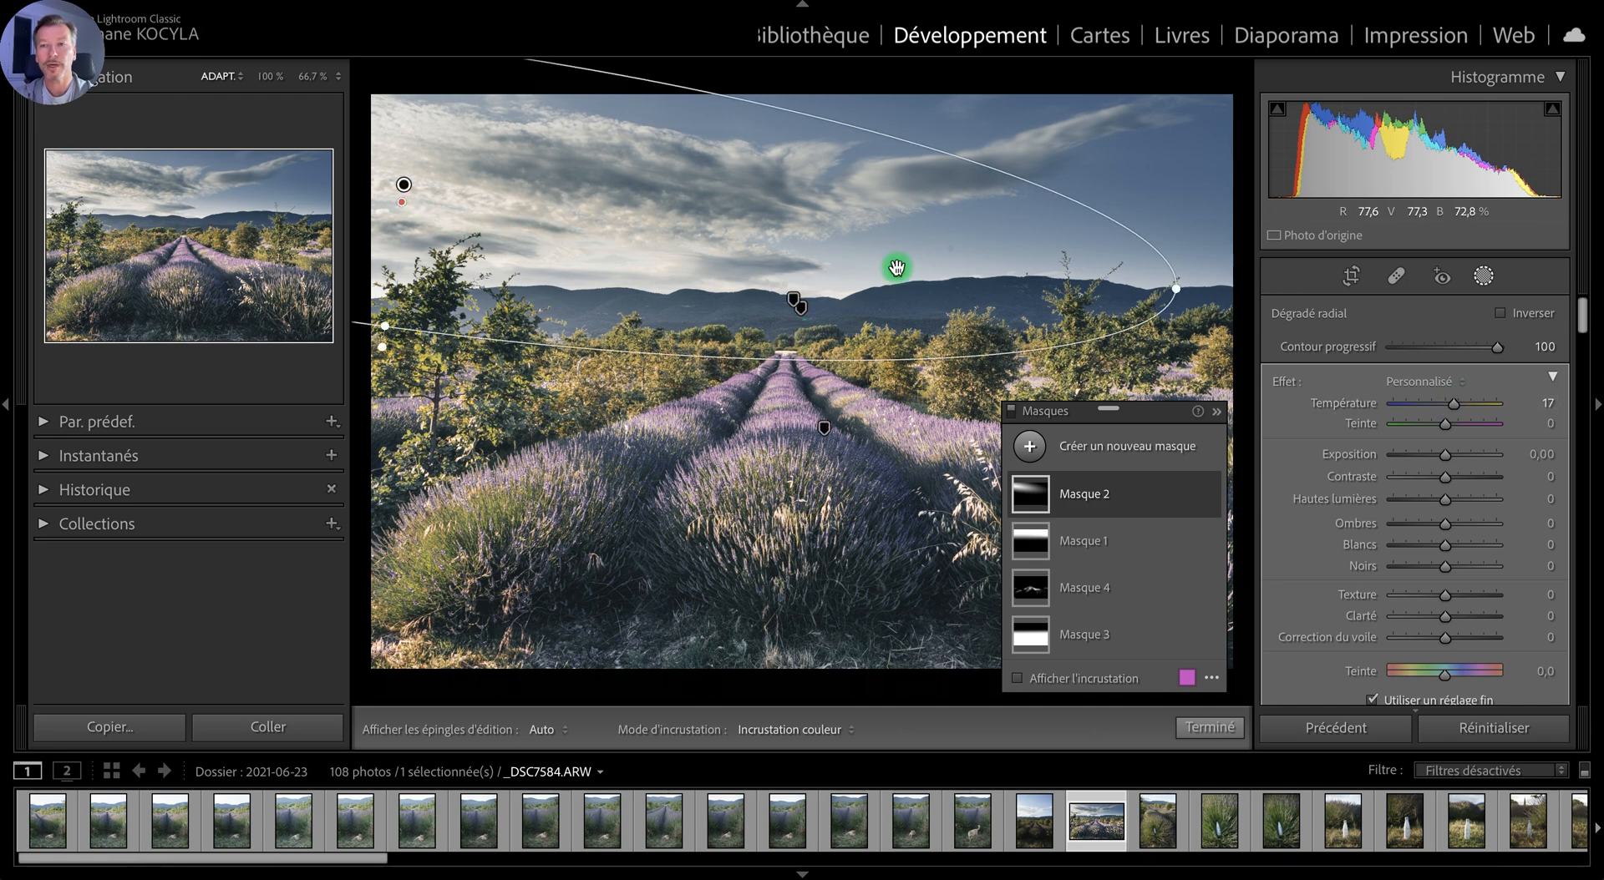
left_click_drag(1449, 508, 1467, 502)
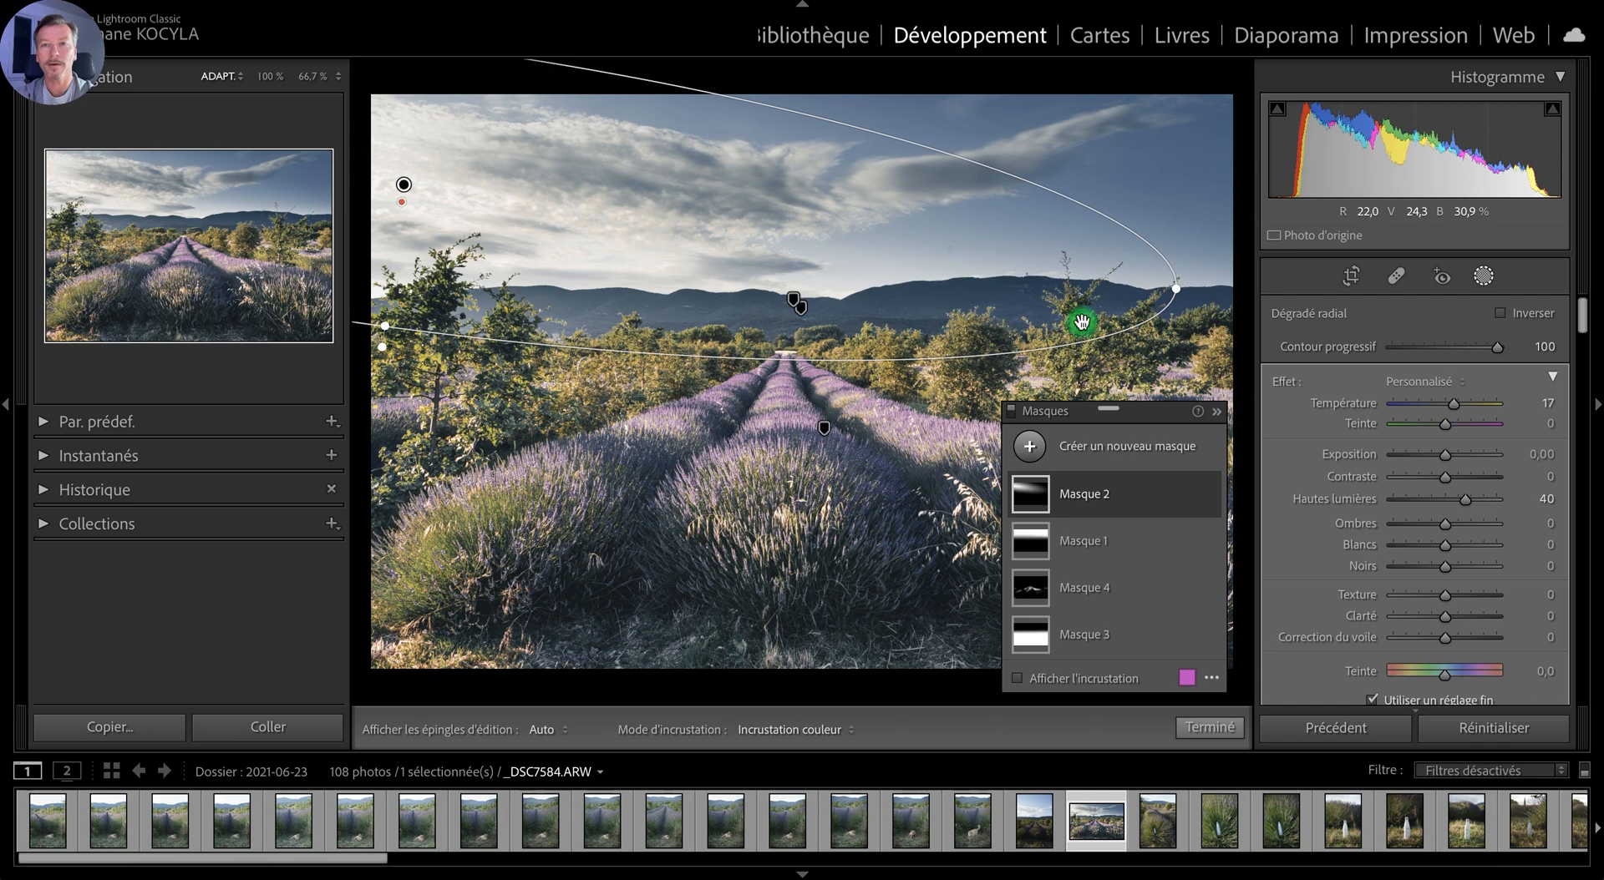
Step: Enlarge the radial gradient to the photo's right edge and down into the lavender rows, and close masking
left_click_drag(1181, 299, 1247, 298)
left_click_drag(385, 326, 360, 436)
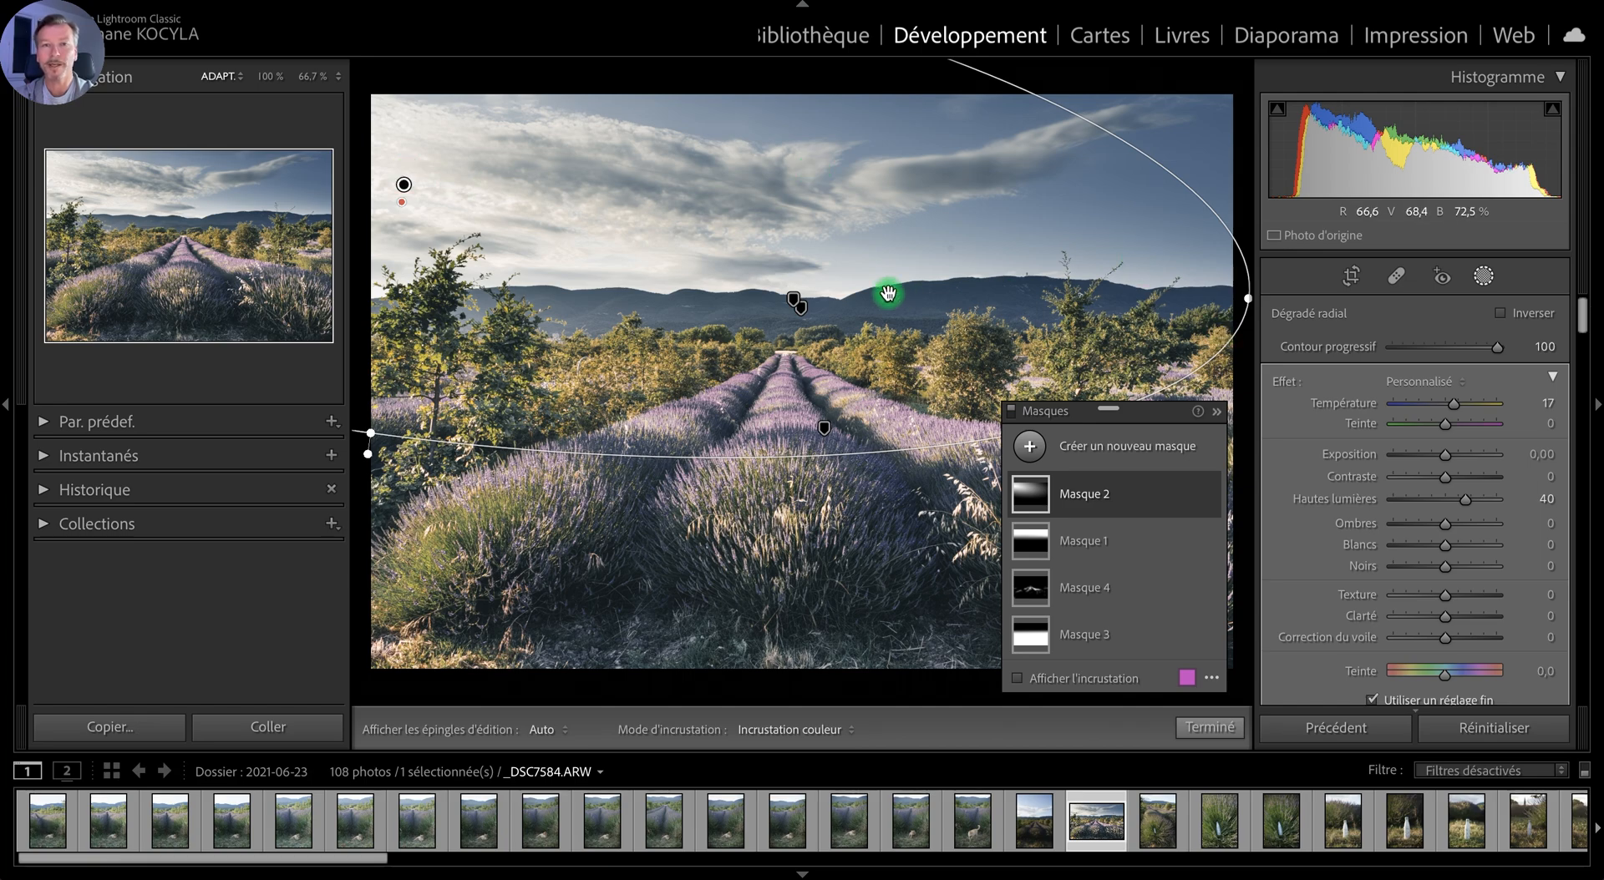
left_click(1483, 278)
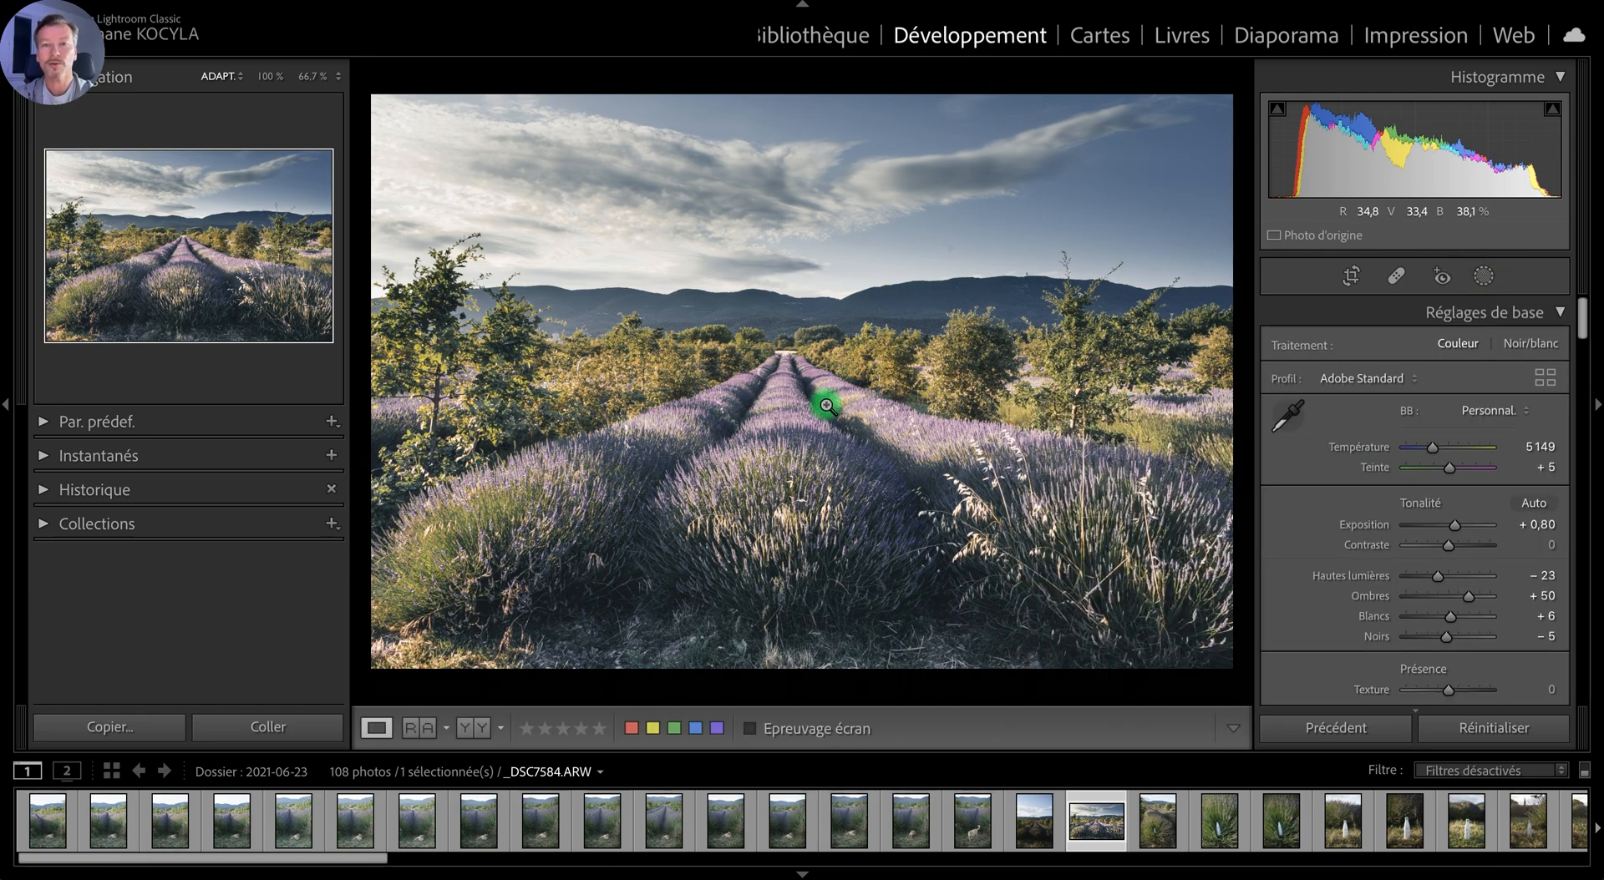
Step: Examine the lavender rows, trees and hill ridge at 100 % for masking flaws, and return to the full photo
left_click(806, 399)
left_click_drag(789, 396, 966, 258)
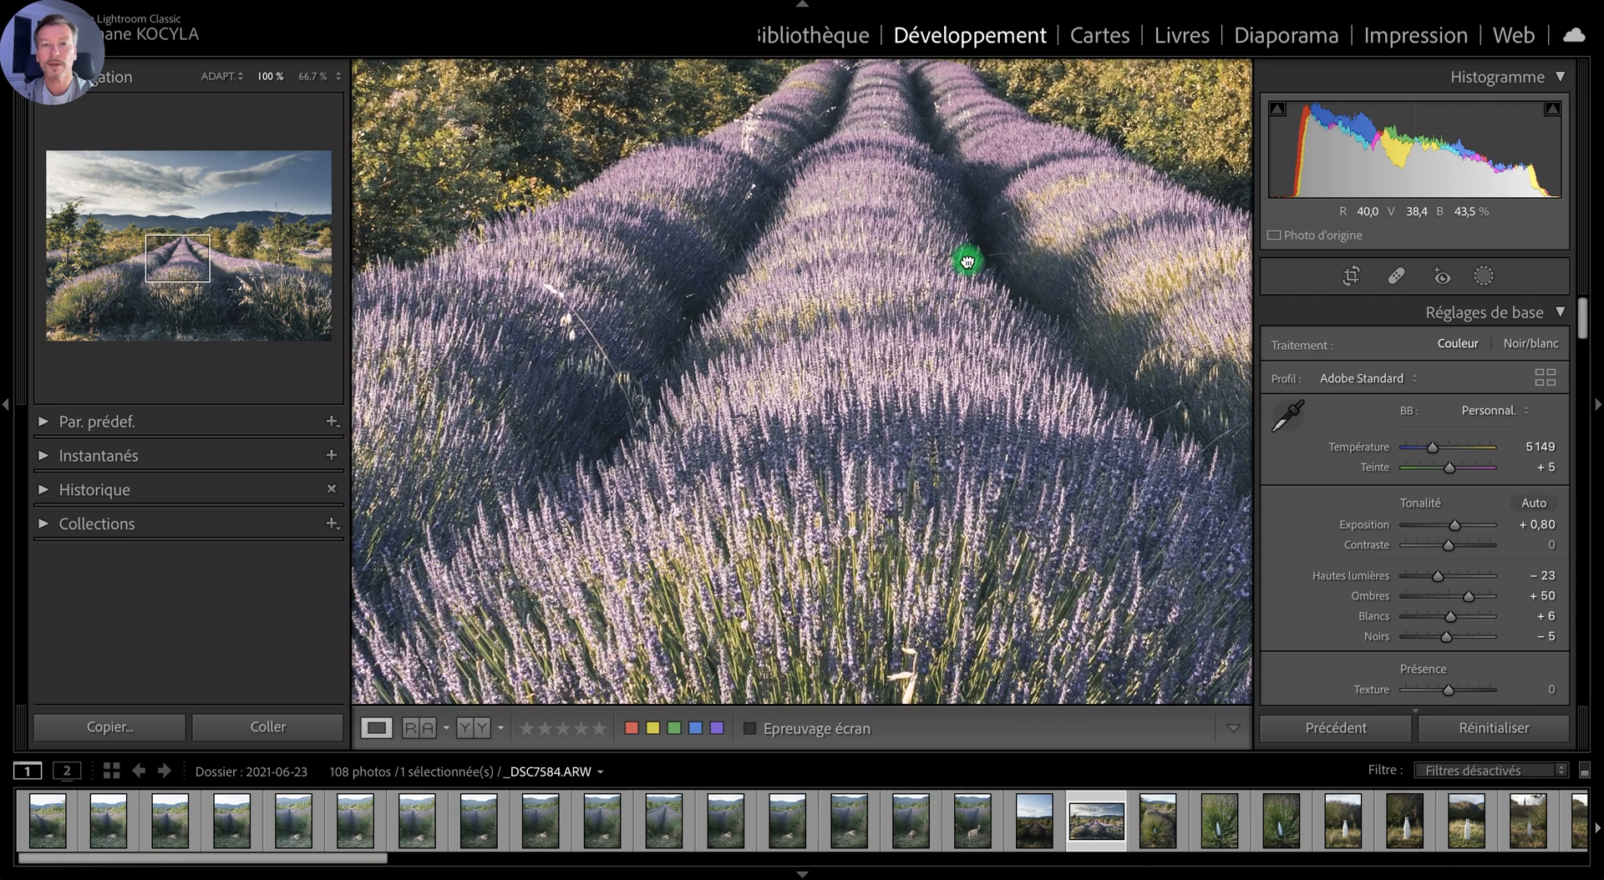
left_click_drag(889, 399, 719, 462)
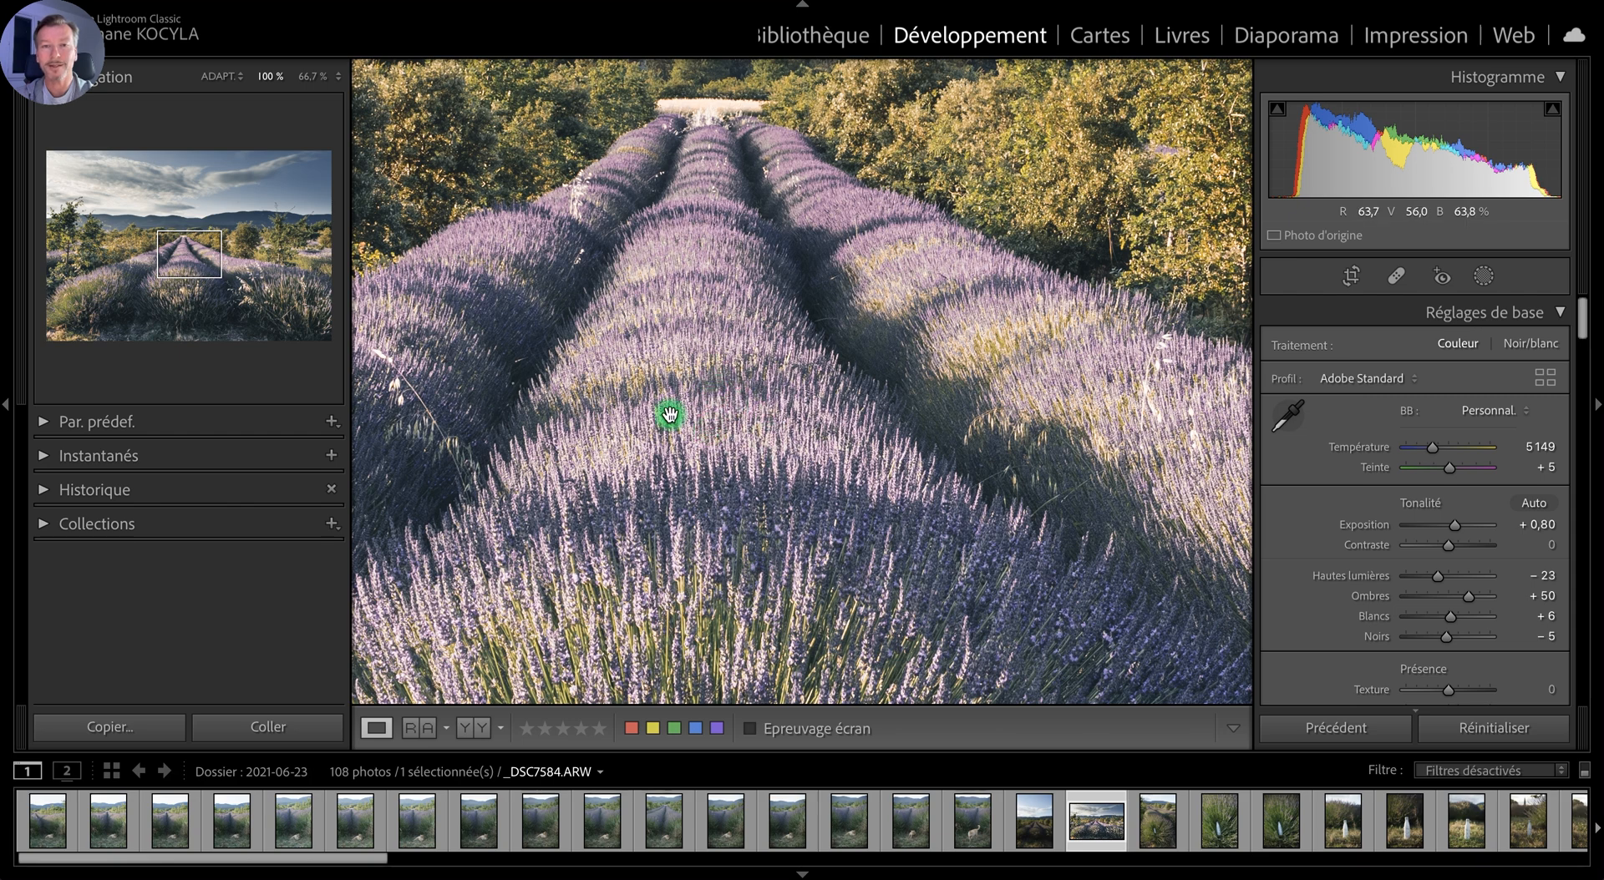
left_click_drag(690, 415, 918, 505)
left_click_drag(1010, 215, 916, 480)
left_click_drag(985, 293, 529, 308)
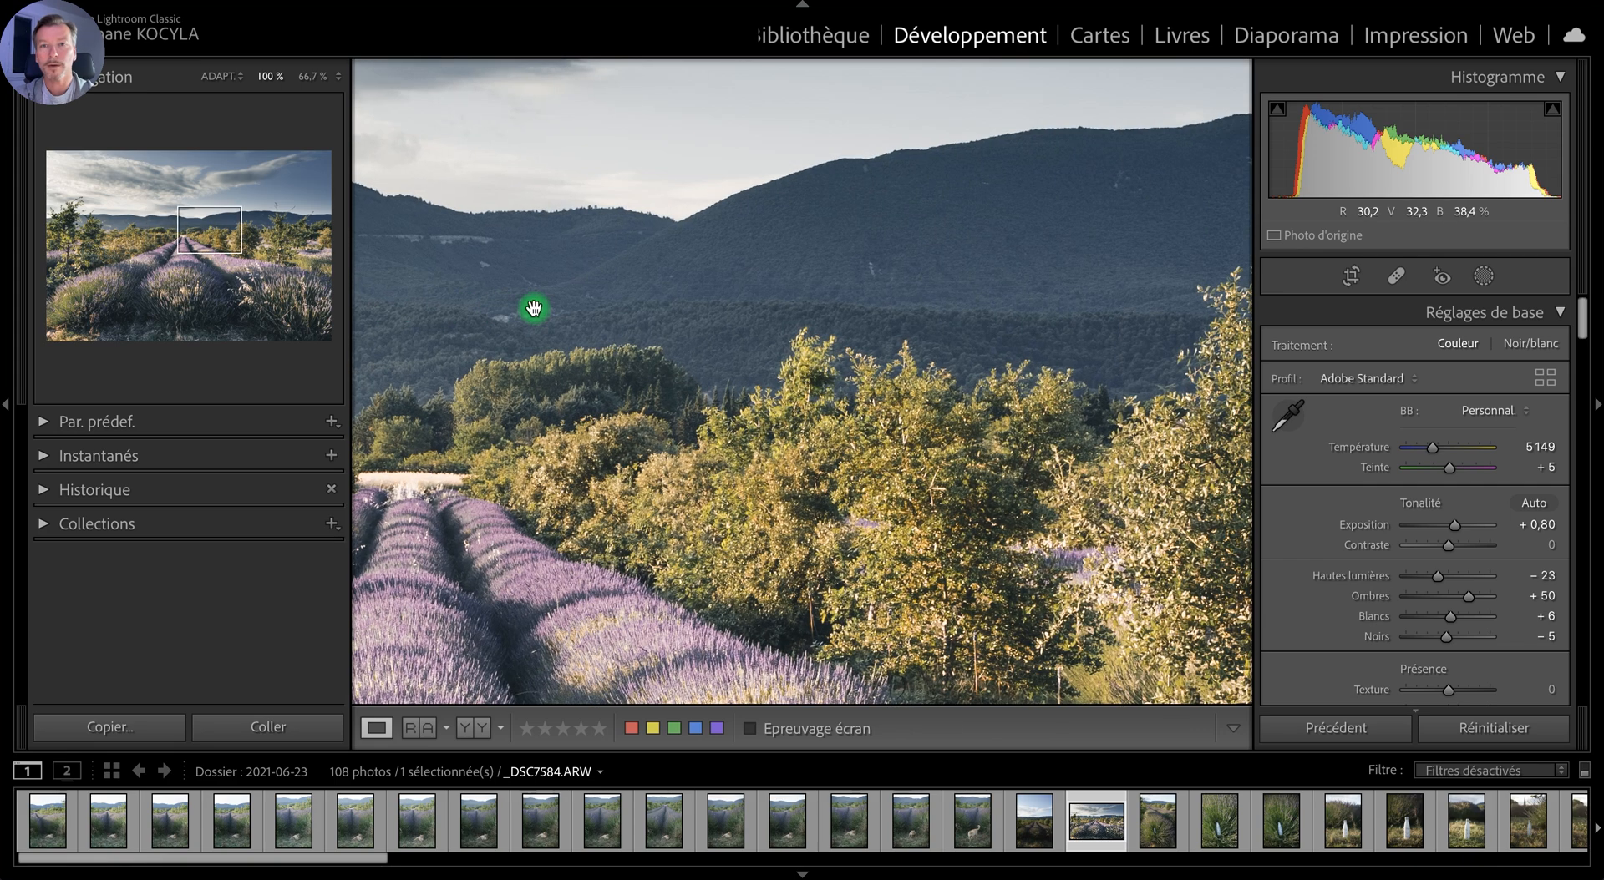
left_click_drag(1067, 387, 687, 455)
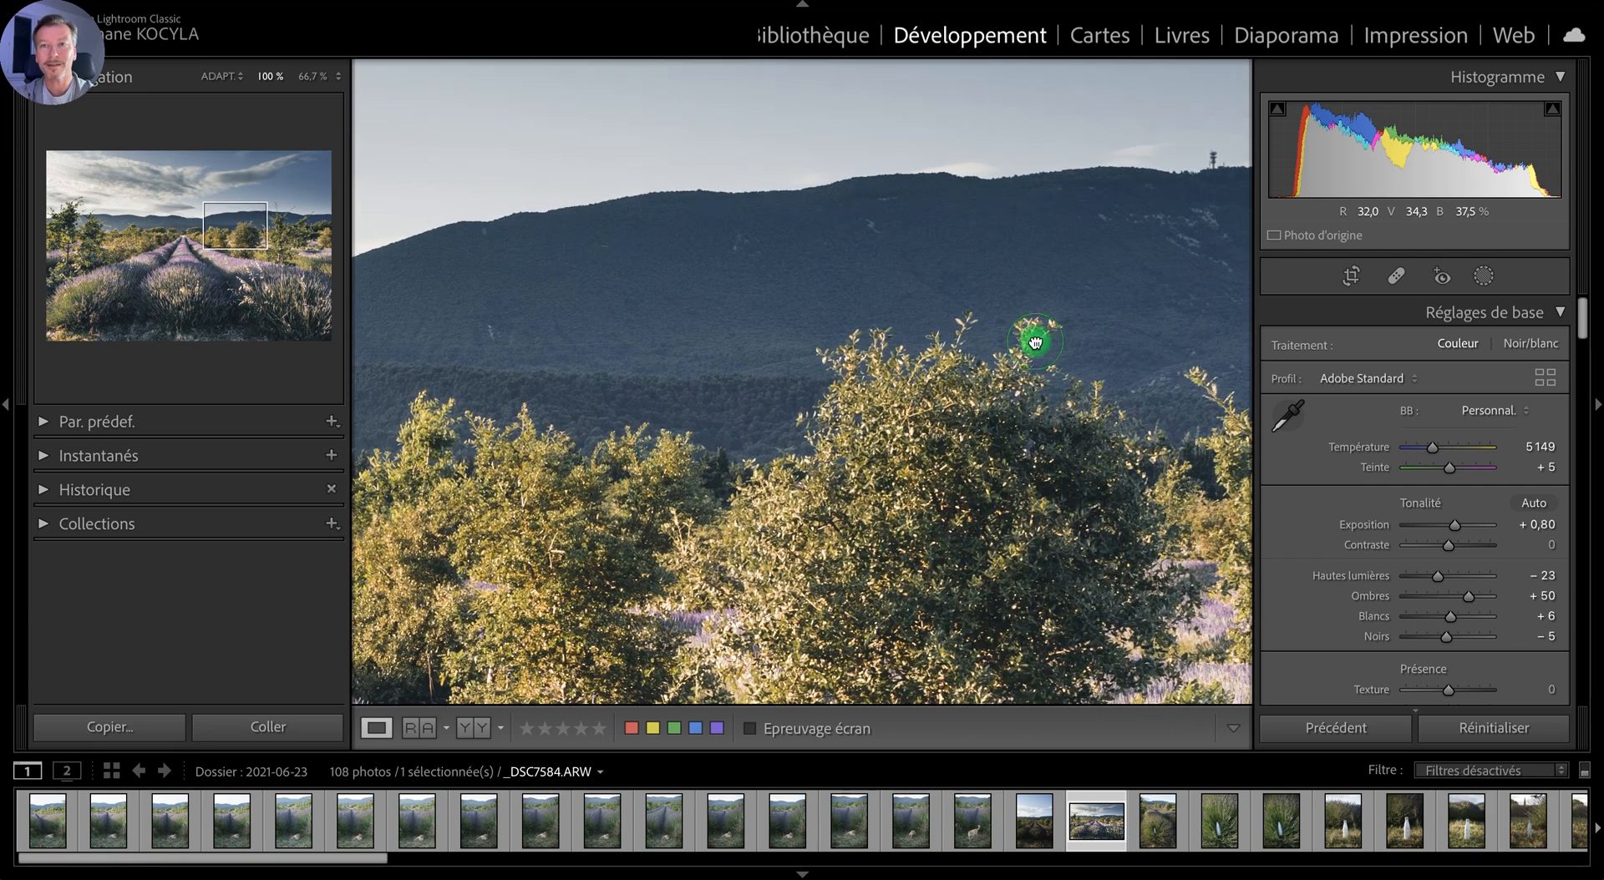
left_click_drag(1034, 340, 725, 368)
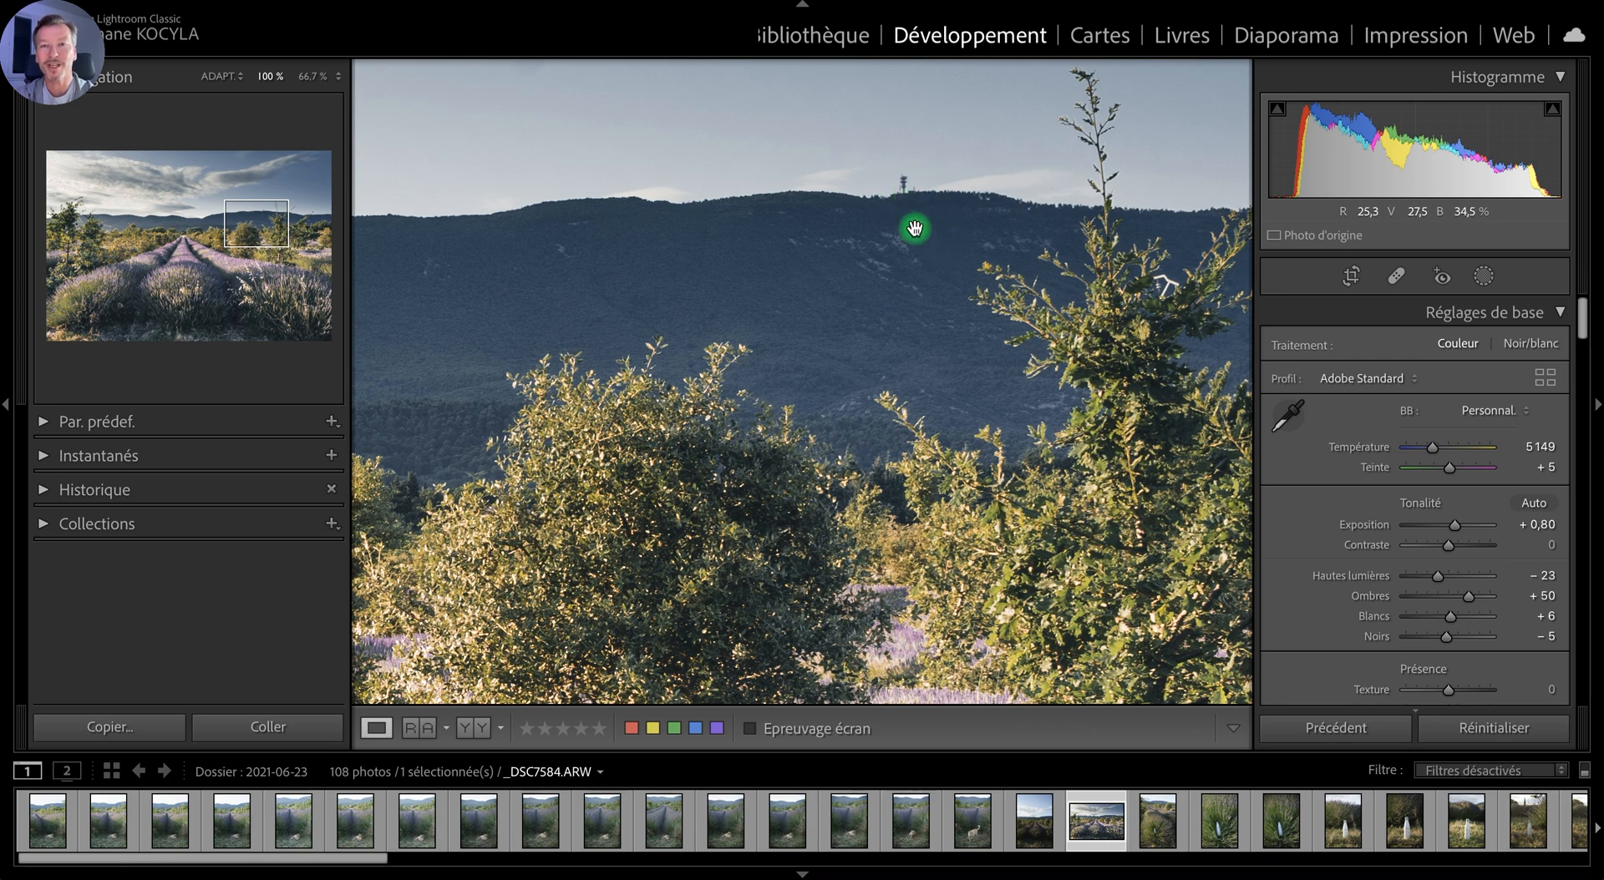
left_click(829, 337)
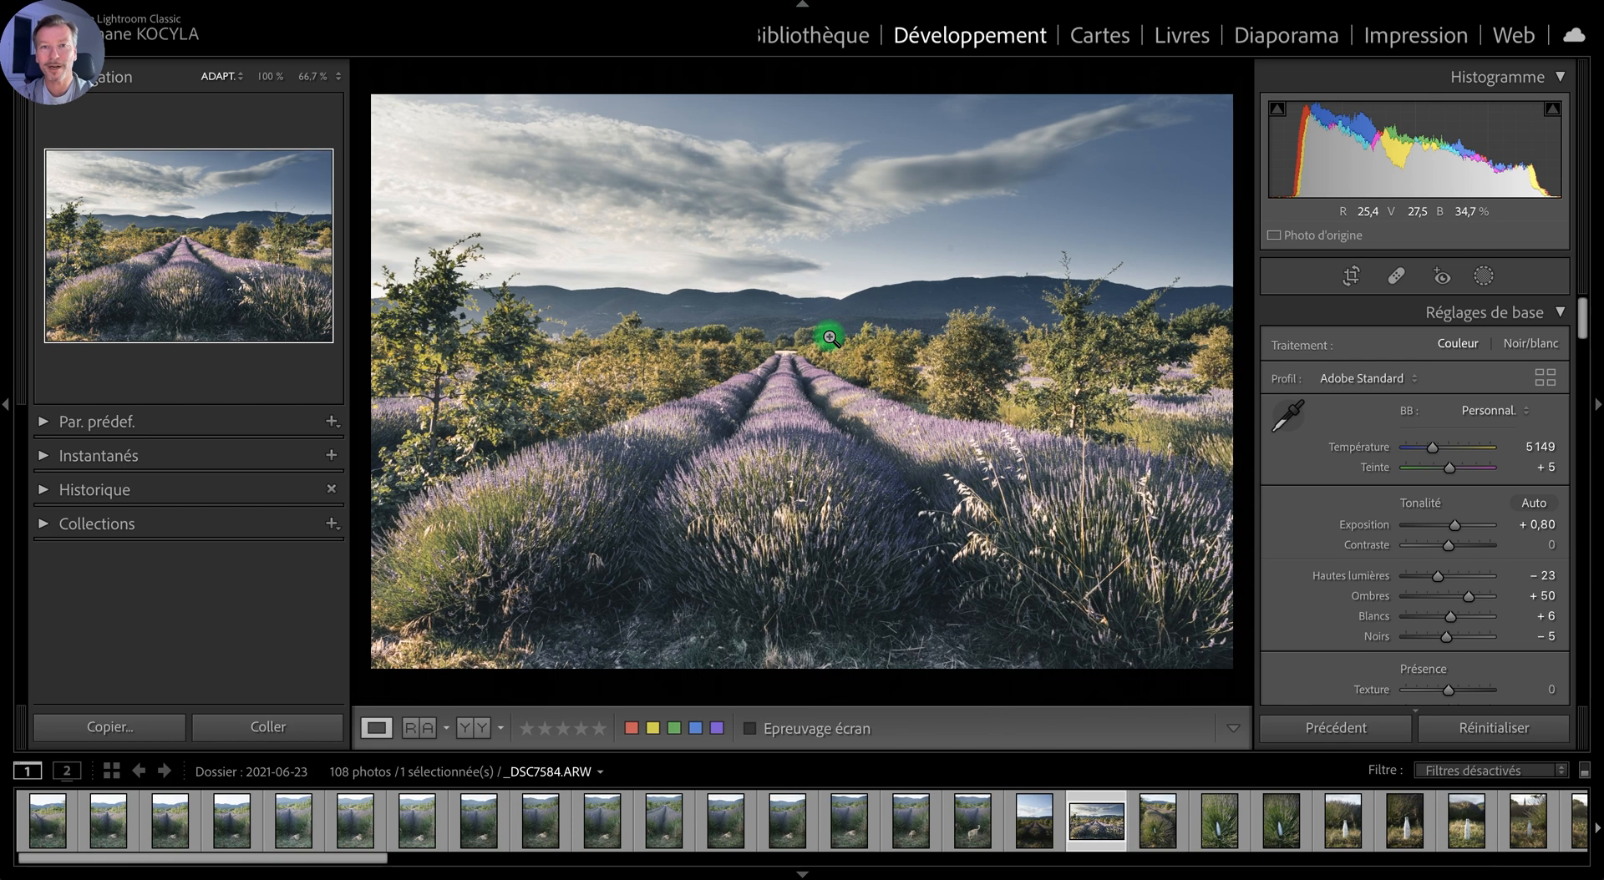